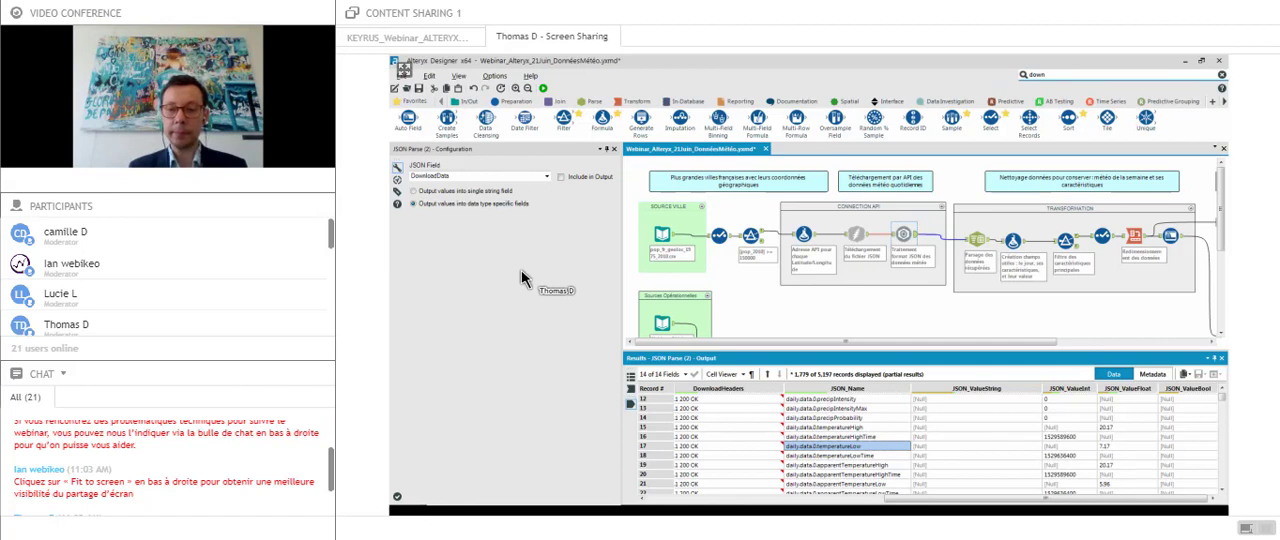
- Give the workflow canvas more height and review the settings of the API address Formula tool and the Download tool
click(1060, 455)
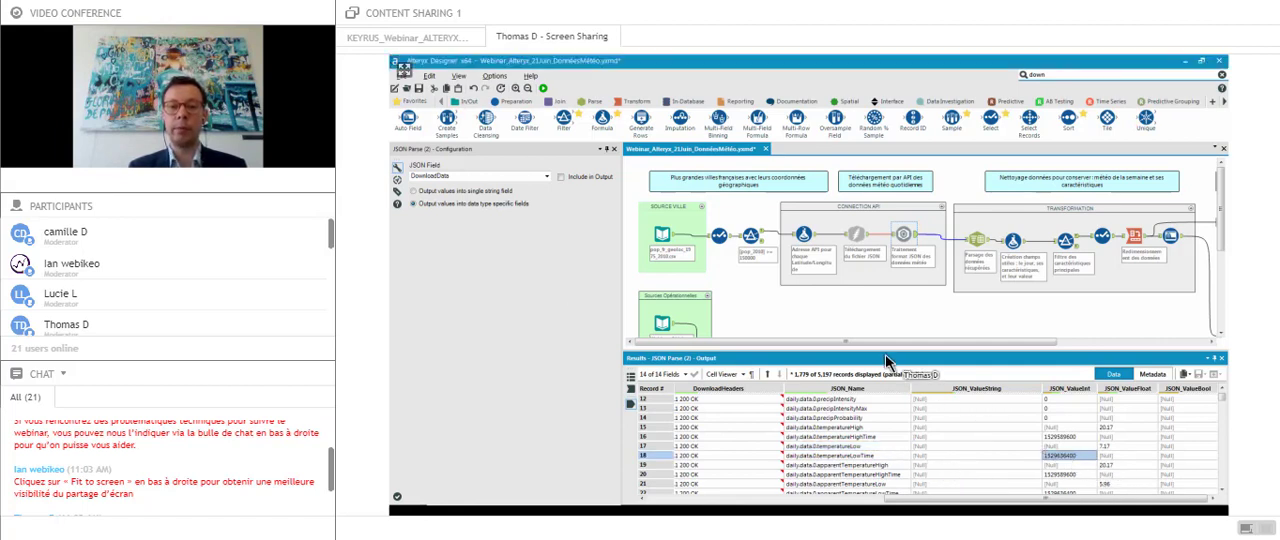
drag(885, 351, 885, 381)
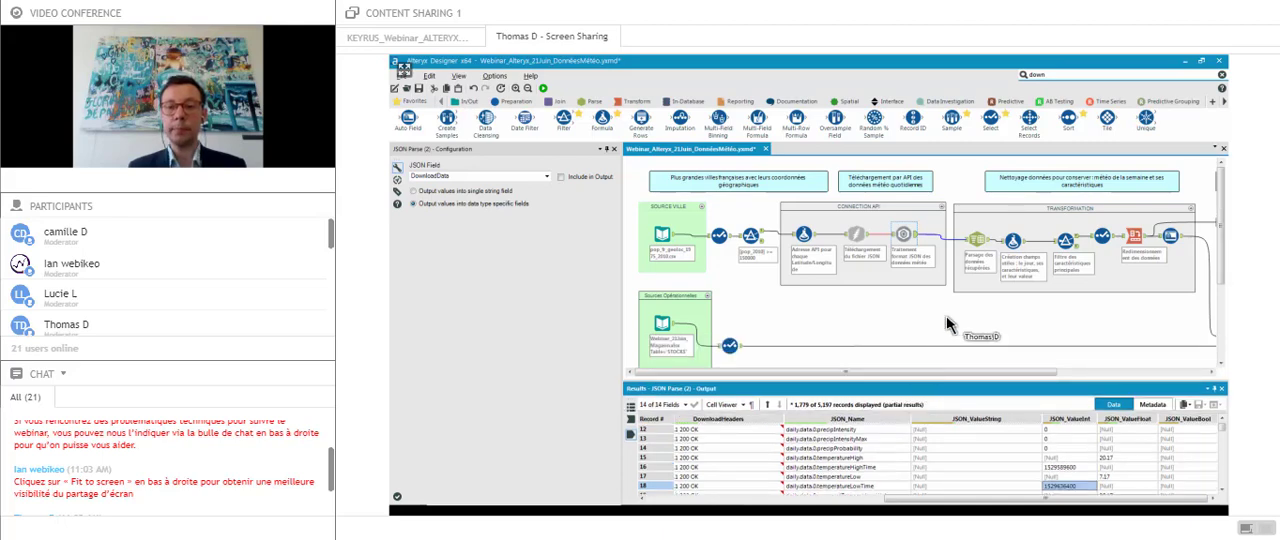
click(909, 235)
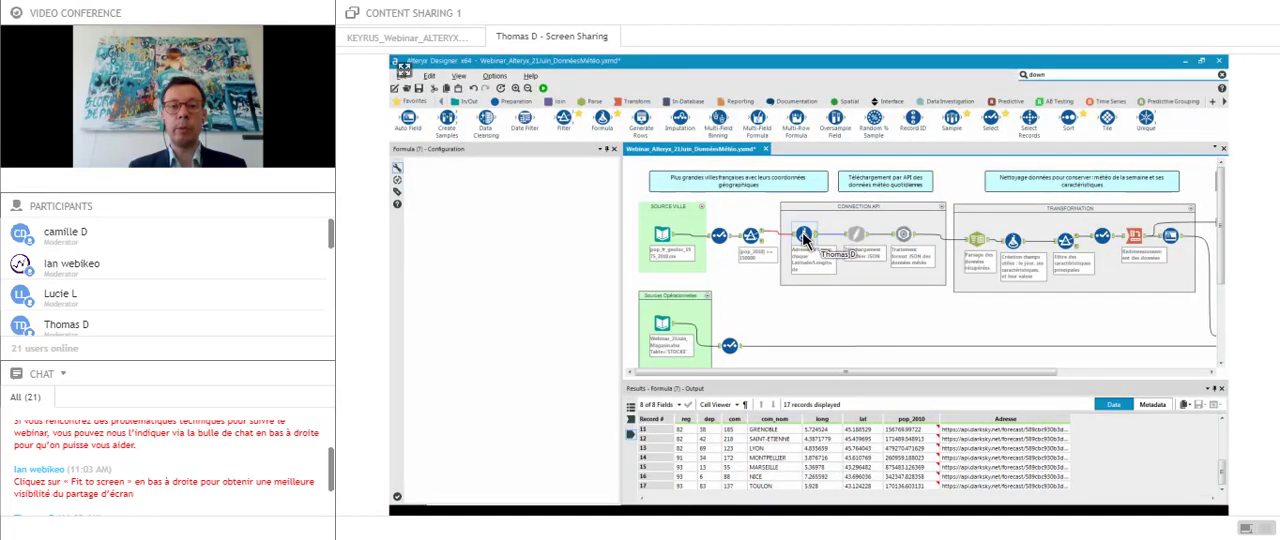
click(804, 237)
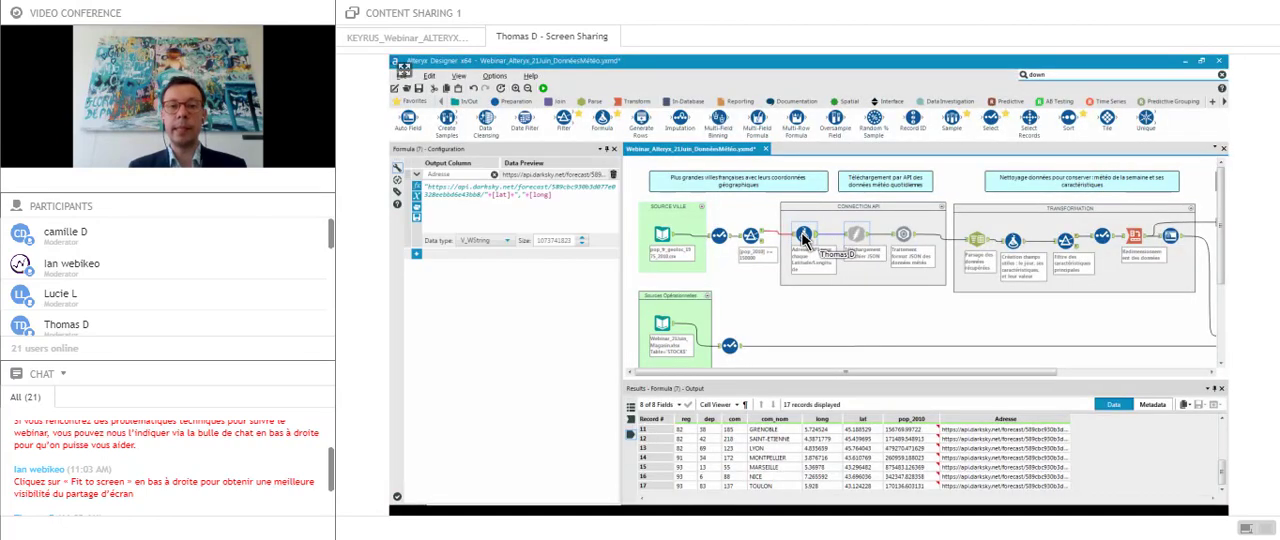
click(856, 236)
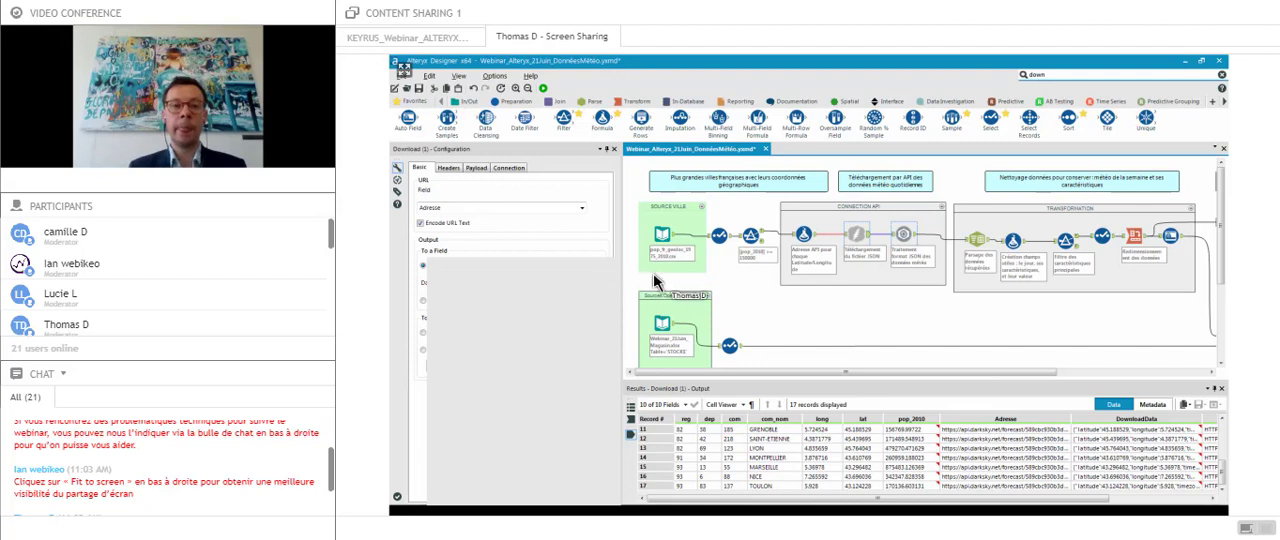
- Examine the JSON Parse tool's output, looking through the JSON_Name field for the daily weather records
click(903, 238)
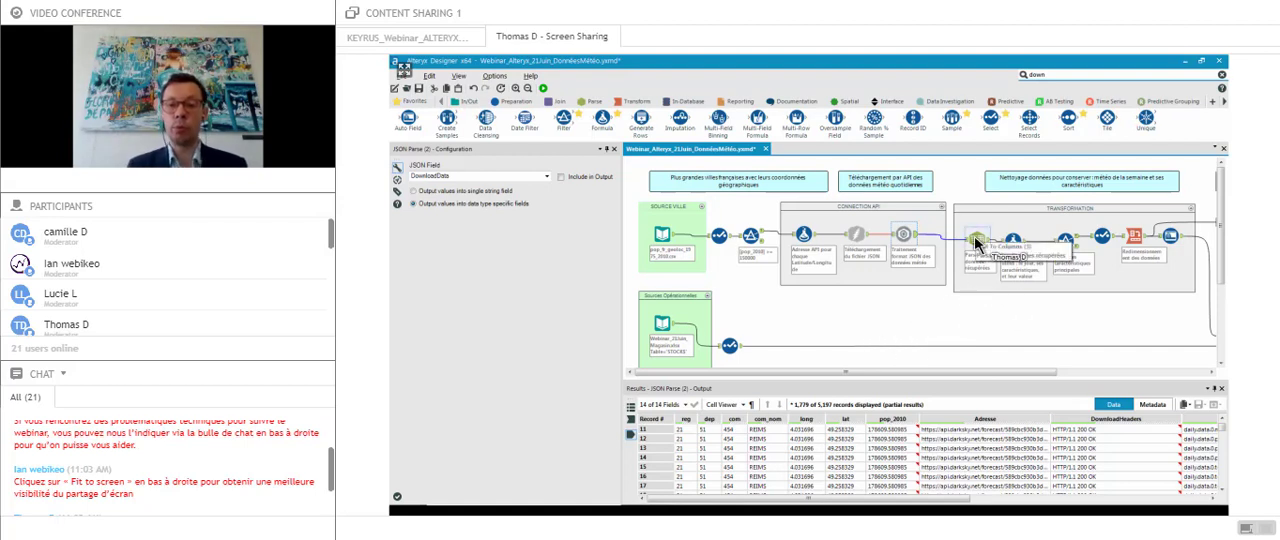
click(960, 502)
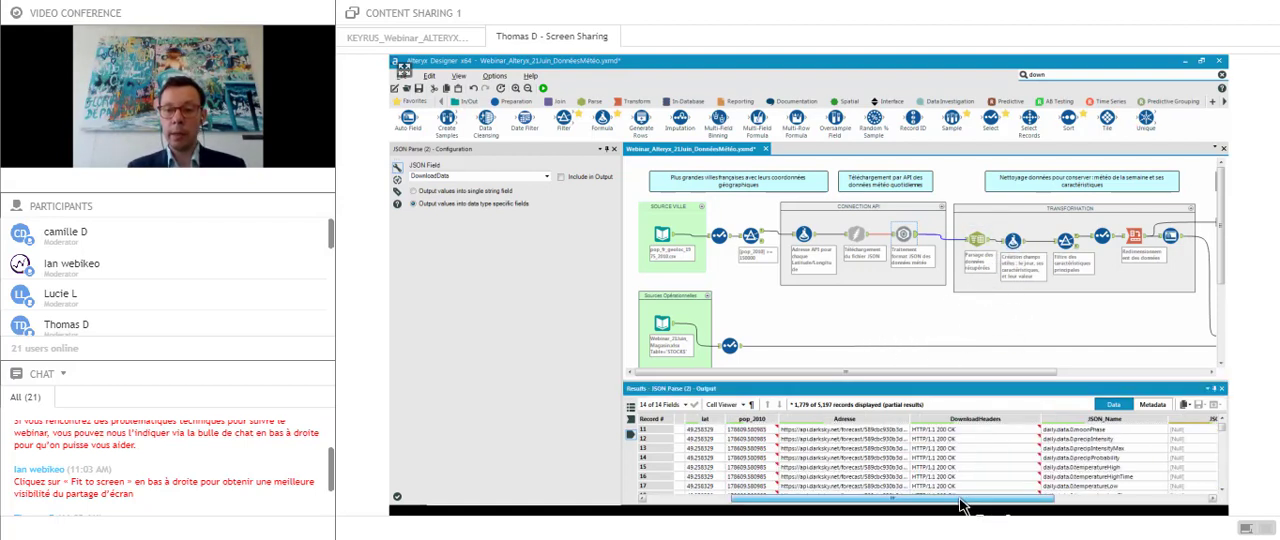
drag(968, 505, 1016, 506)
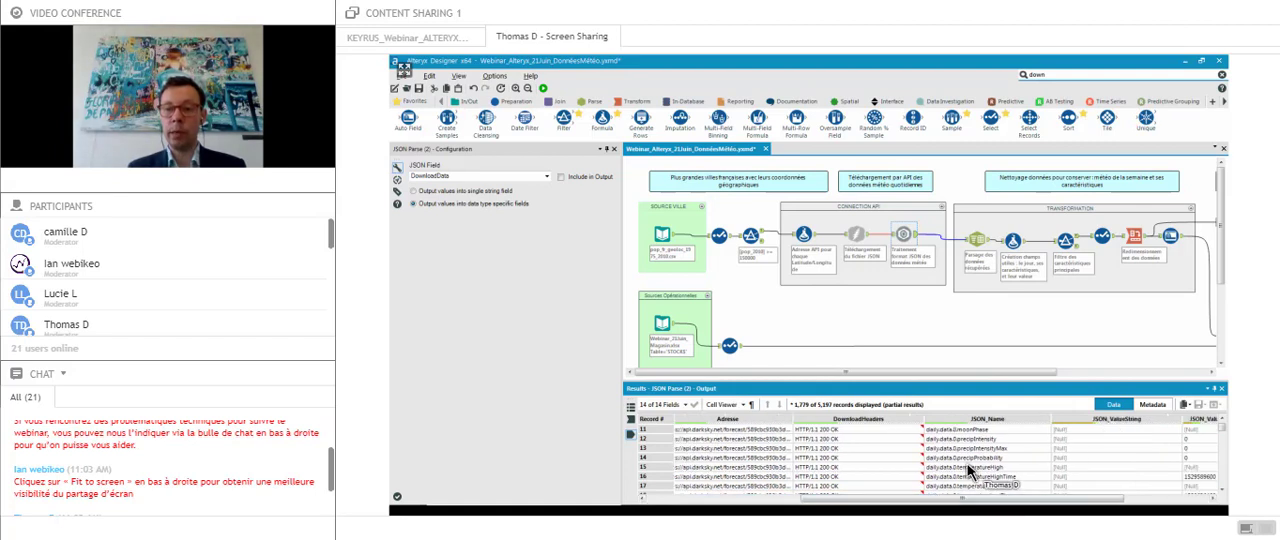
drag(1221, 424, 1222, 436)
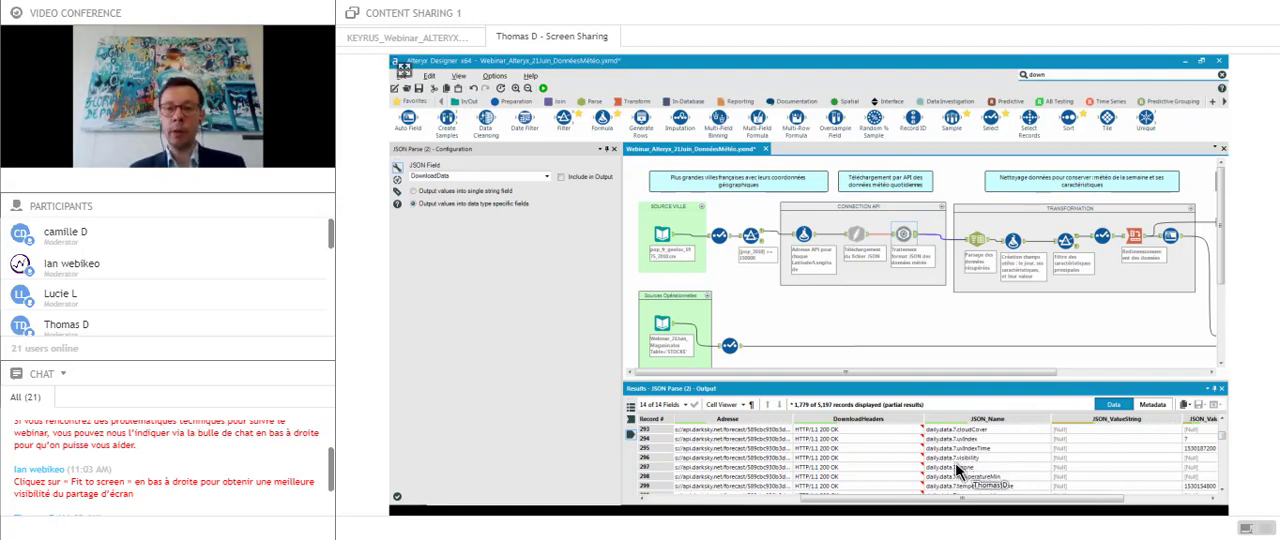
- Inspect the Text To Columns tool in the TRANSFORMATION container and view its split JSON_Name1 to JSON_Name4 output columns
click(975, 240)
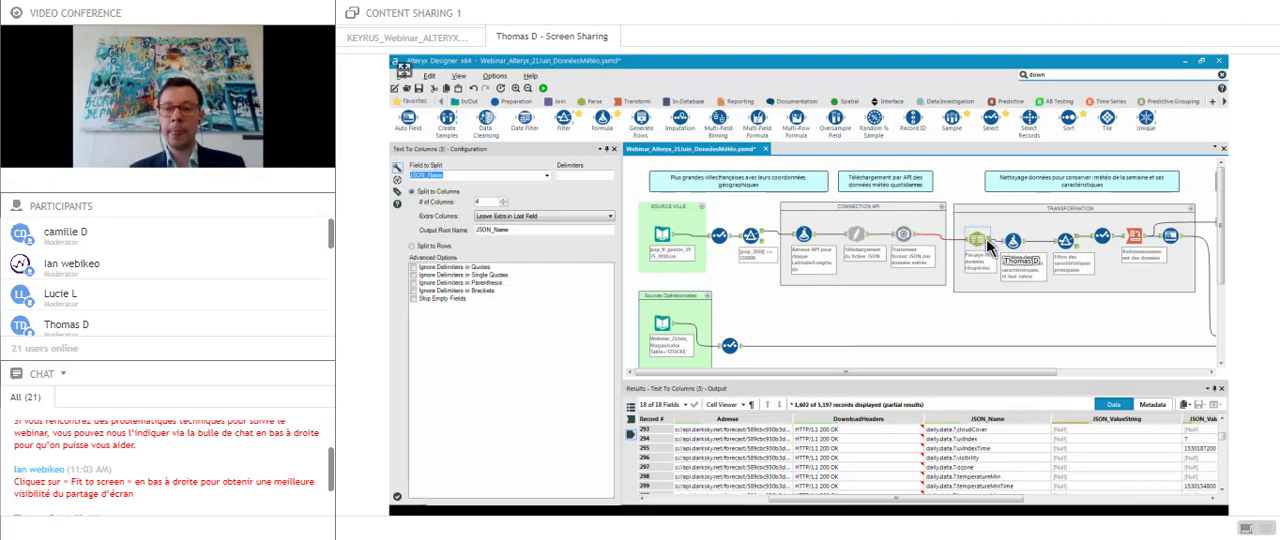
drag(912, 498, 1007, 507)
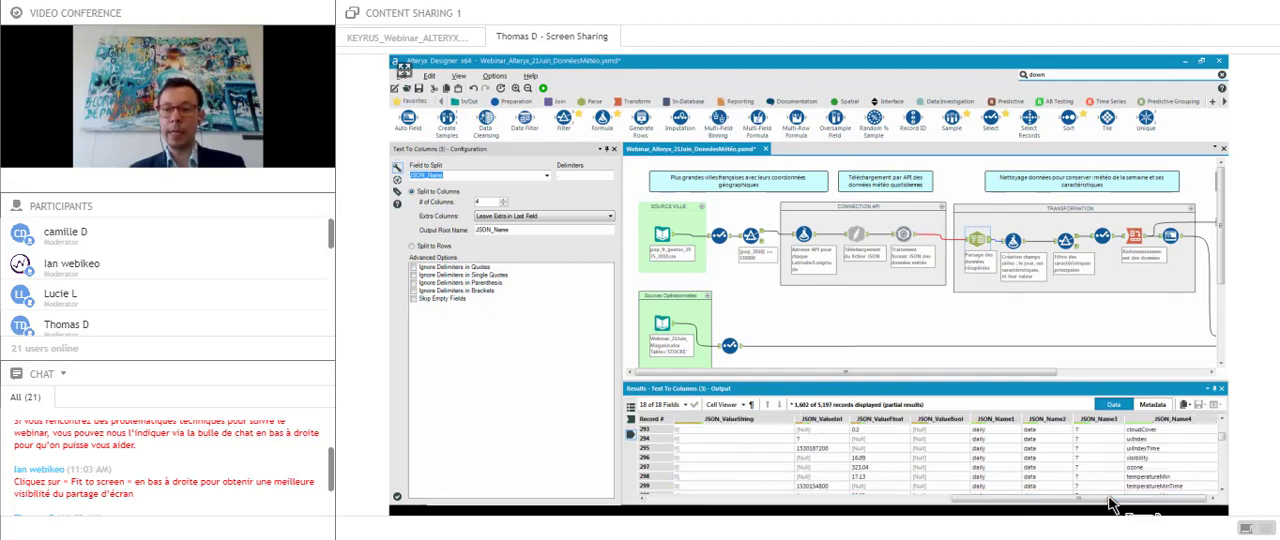
drag(1221, 439, 1221, 435)
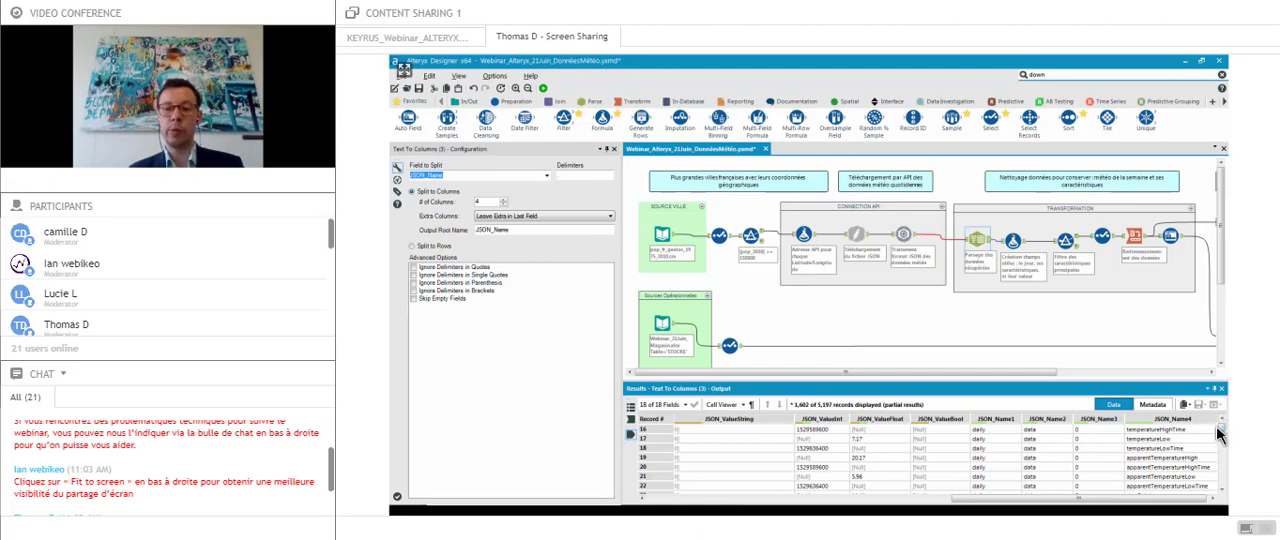
- Go down the JSON_Name3 column of the Text To Columns output to examine how the day index relates to the weather characteristics
click(1104, 430)
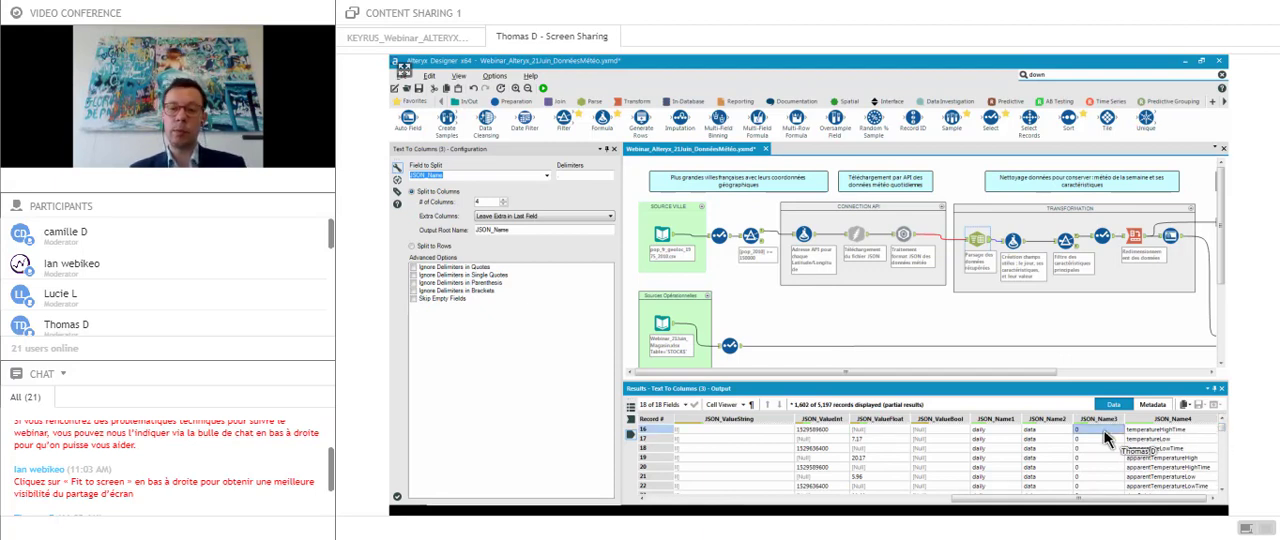
key(Down)
key(Down)
key(Down)
key(Down)
key(Down)
key(Down)
key(Down)
key(Down)
key(Down)
key(Down)
key(Down)
key(Down)
key(Down)
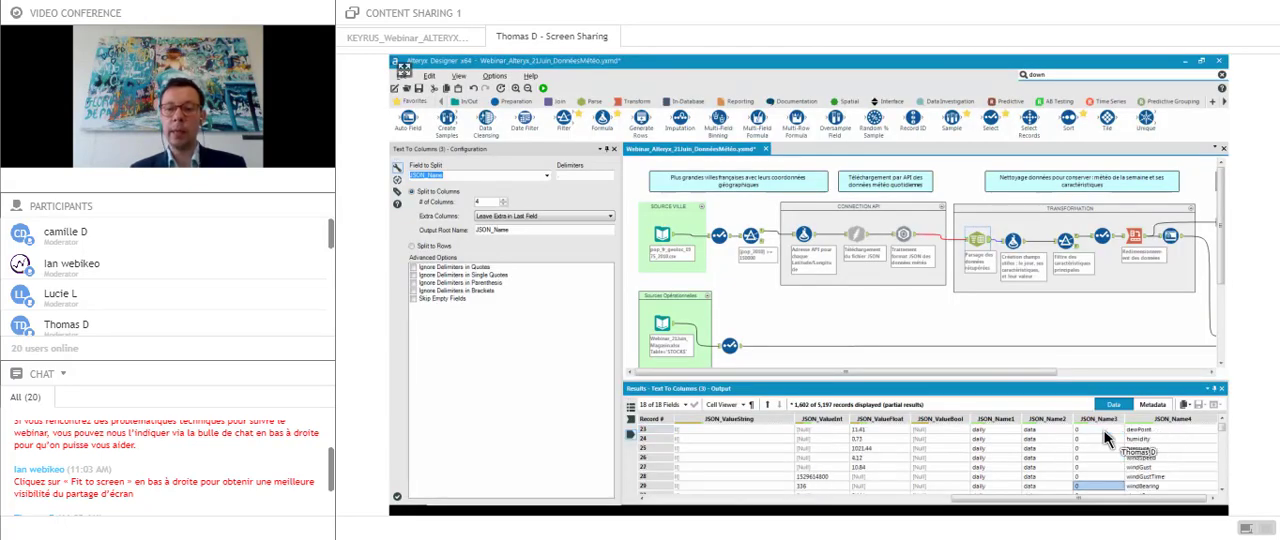
key(Down)
key(Down)
key(Down)
key(Down)
key(Down)
key(Down)
key(Down)
key(Down)
key(Down)
key(Down)
key(Down)
key(Down)
key(Down)
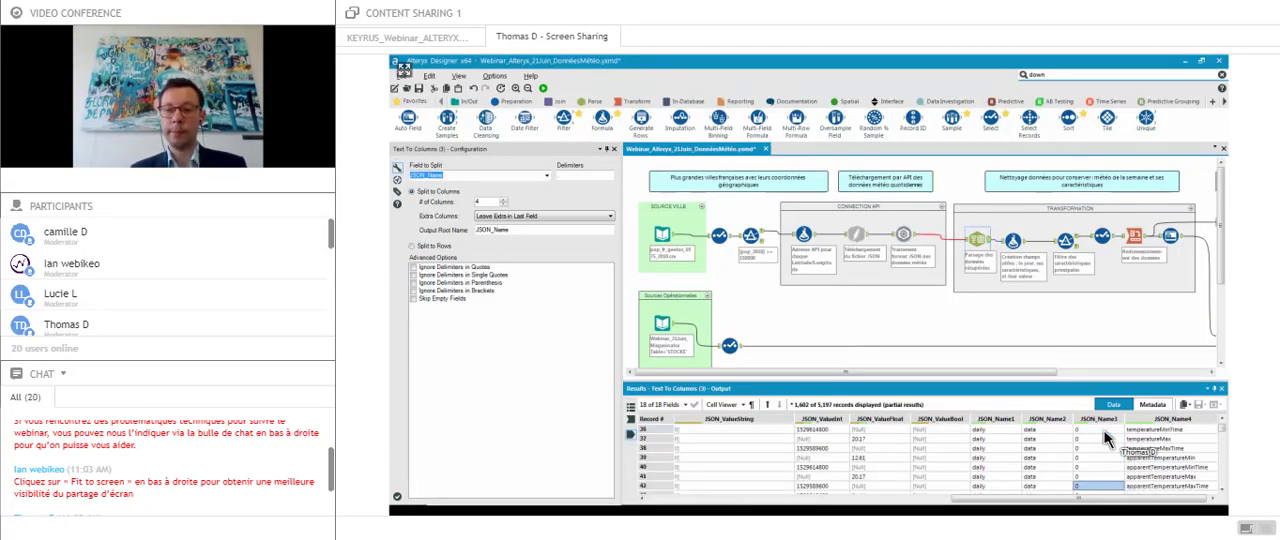
key(Down)
key(Down)
key(Down)
key(Down)
key(Down)
key(Down)
key(Down)
key(Down)
key(Down)
key(Down)
key(Down)
key(Down)
key(Up)
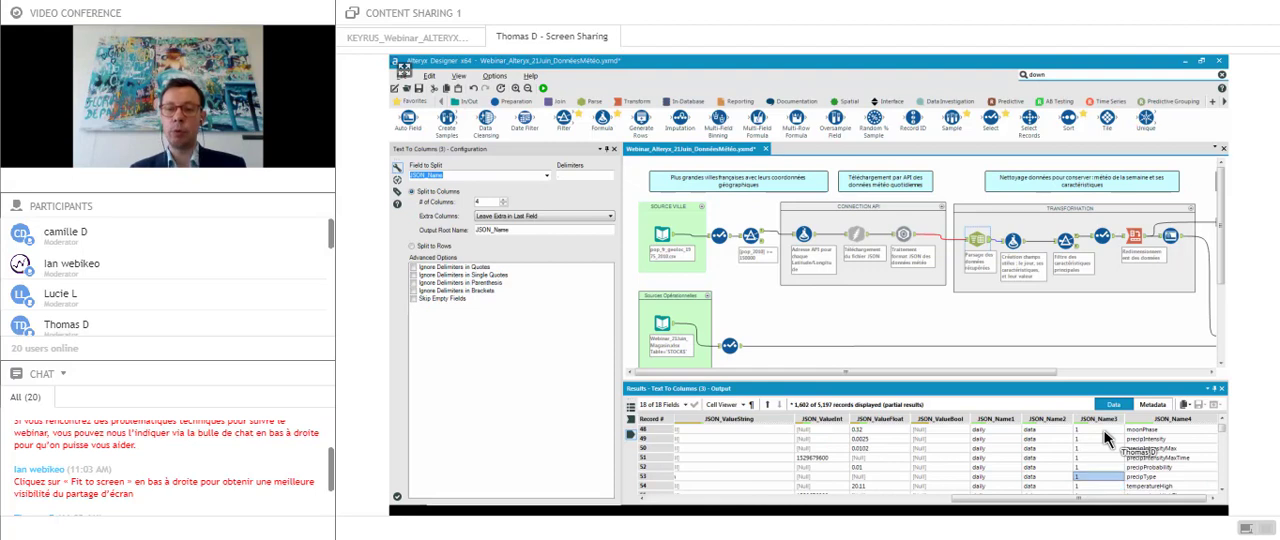
key(Down)
key(Down)
key(Down)
key(Down)
key(Down)
key(Down)
key(Down)
key(Down)
key(Down)
key(Down)
key(Down)
key(Down)
key(Down)
key(Down)
key(Down)
key(Down)
key(Down)
key(Down)
key(Down)
key(Down)
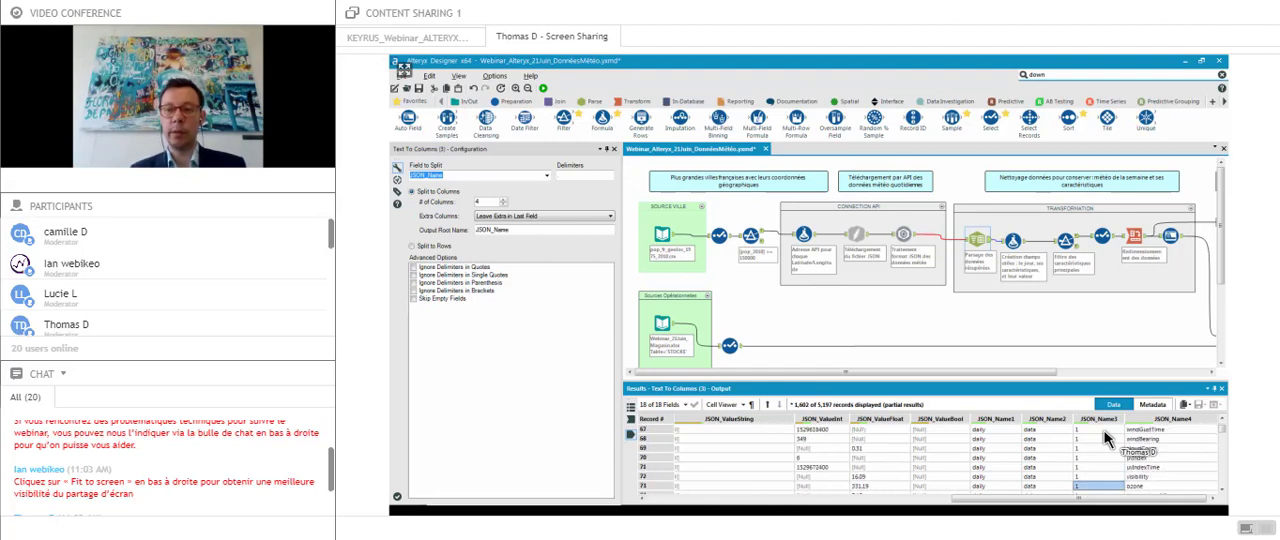
key(Down)
key(Down)
key(Down)
key(Down)
key(Down)
key(Down)
key(Down)
key(Down)
key(Down)
key(Down)
key(Down)
key(Down)
key(Down)
key(Down)
key(Down)
key(Down)
key(Down)
key(Down)
key(Down)
key(Down)
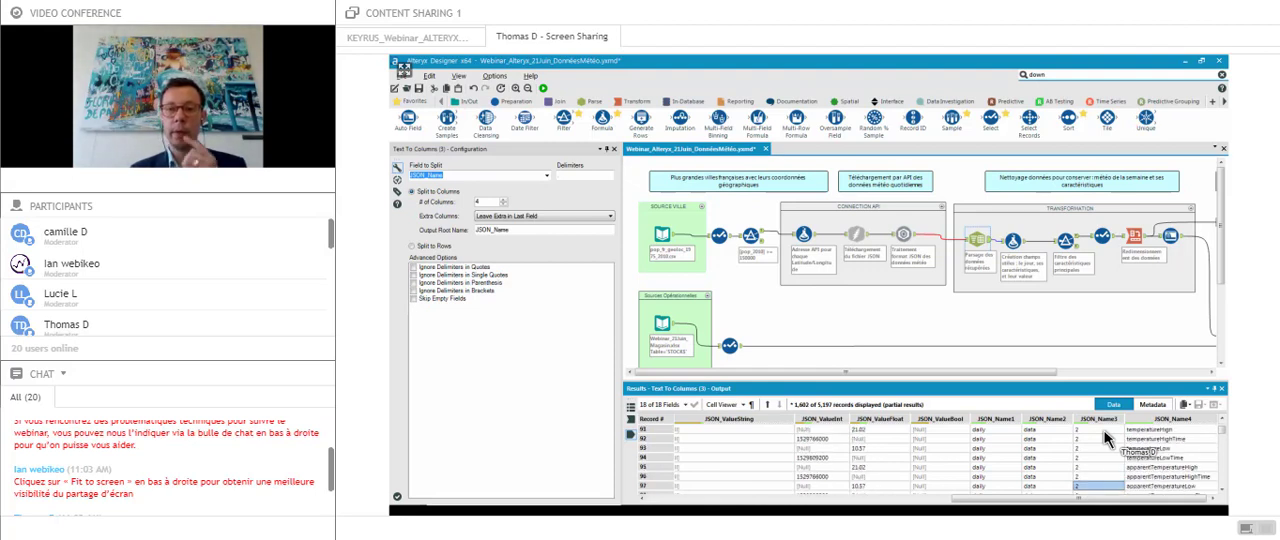
key(Down)
key(Down)
key(Down)
key(Down)
key(Down)
key(Down)
key(Down)
key(Down)
key(Down)
key(Down)
key(Down)
key(Down)
key(Down)
key(Down)
key(Down)
key(Down)
key(Down)
key(Down)
key(Down)
key(Down)
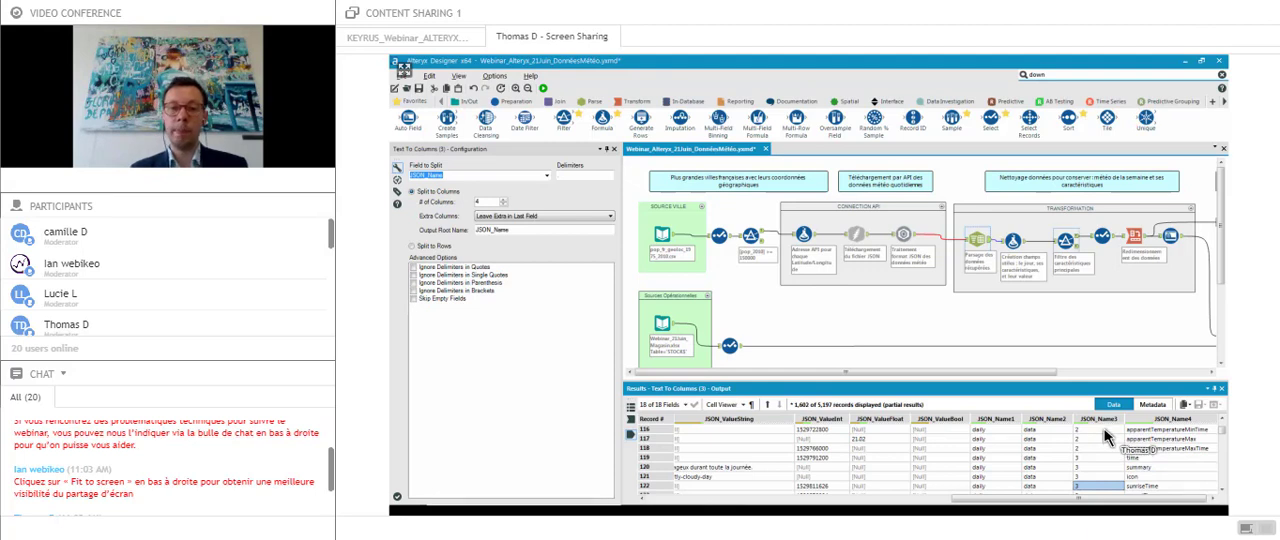
- Review the Filter tool's custom expression and examine the precipProbability and temperatureMax rows in its true output
click(1066, 240)
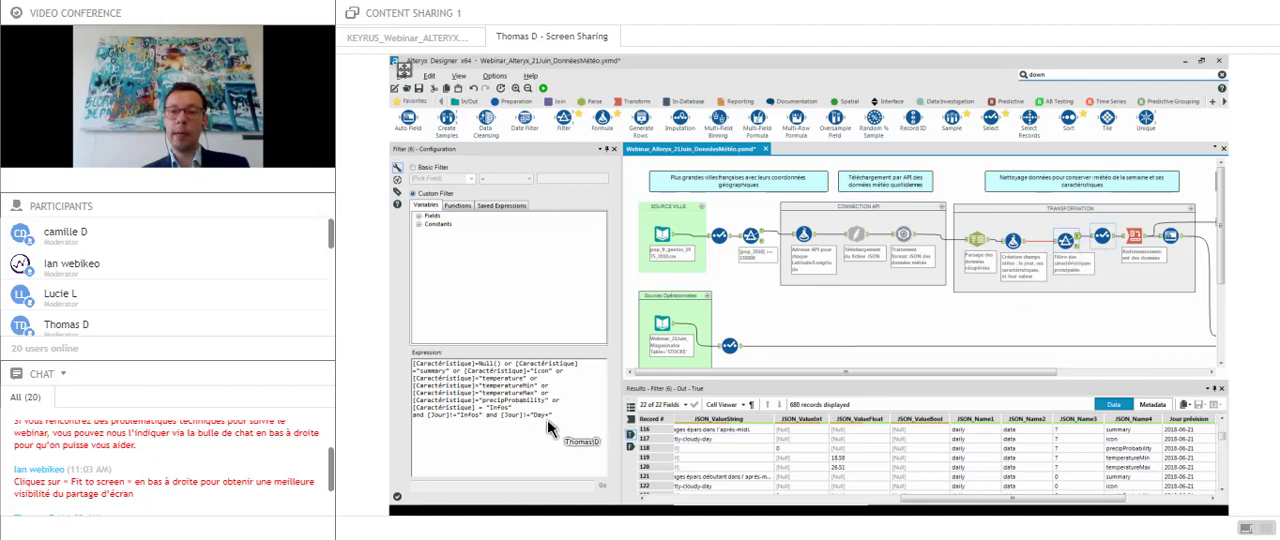
click(1085, 249)
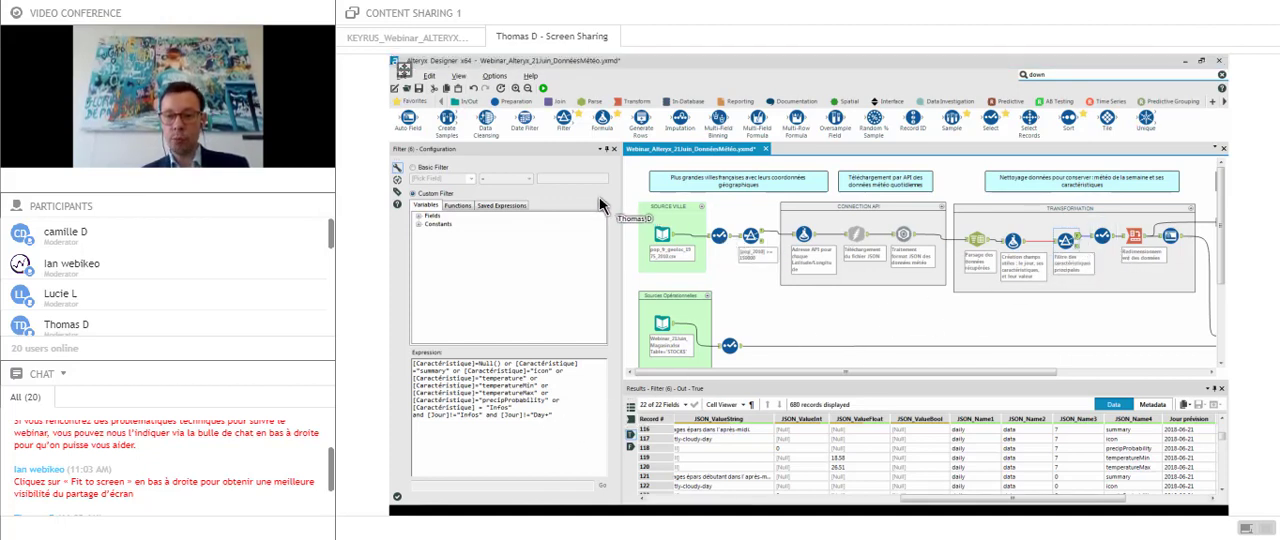
drag(922, 499, 979, 510)
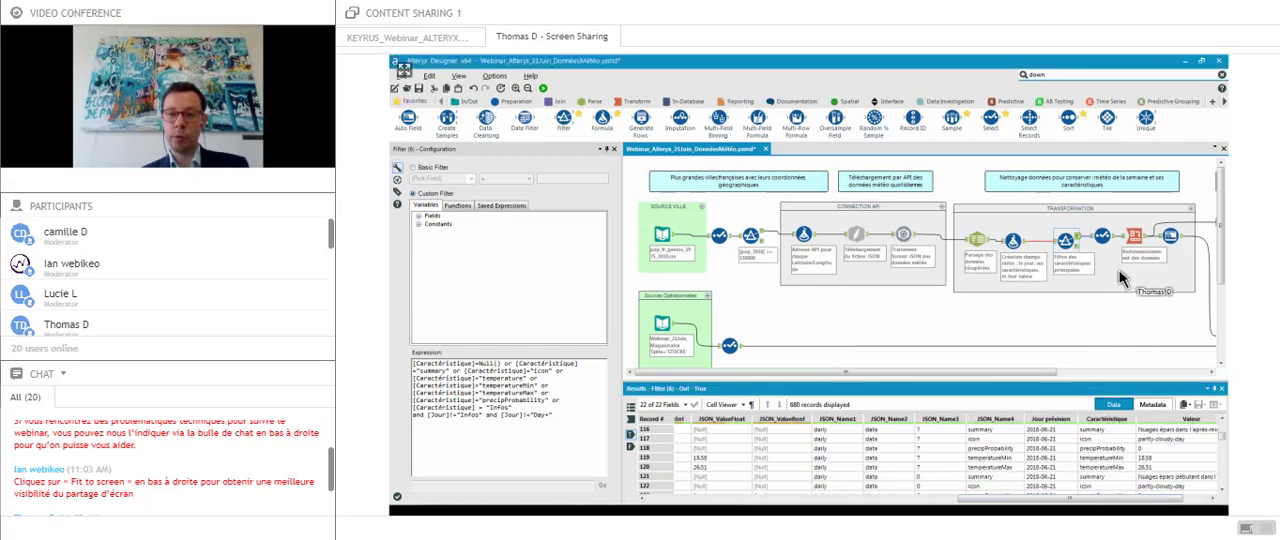
click(1006, 447)
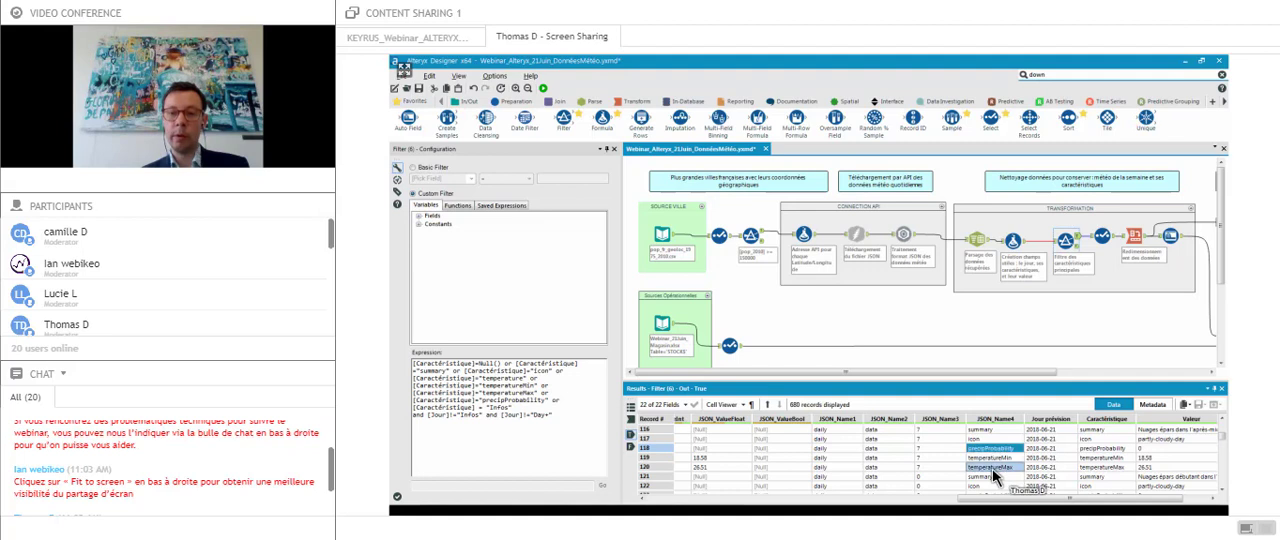
ctrl+click(998, 468)
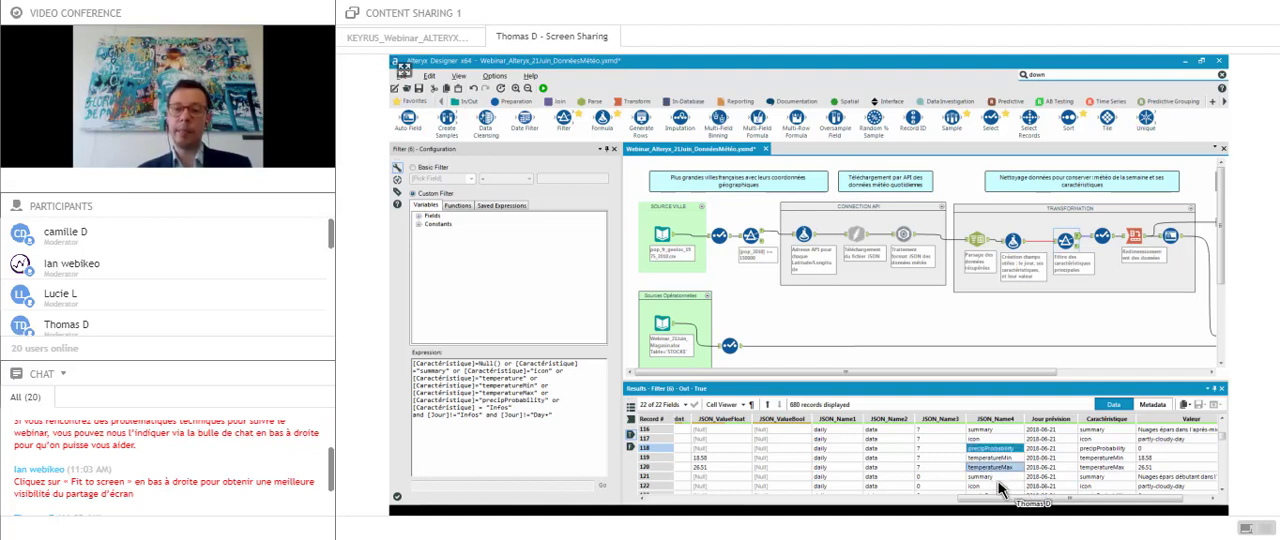
- Examine the filtered records across their fields, from the city columns to the Caractéristique, Valeur and Jour fields
scroll(1000, 488, down, 1)
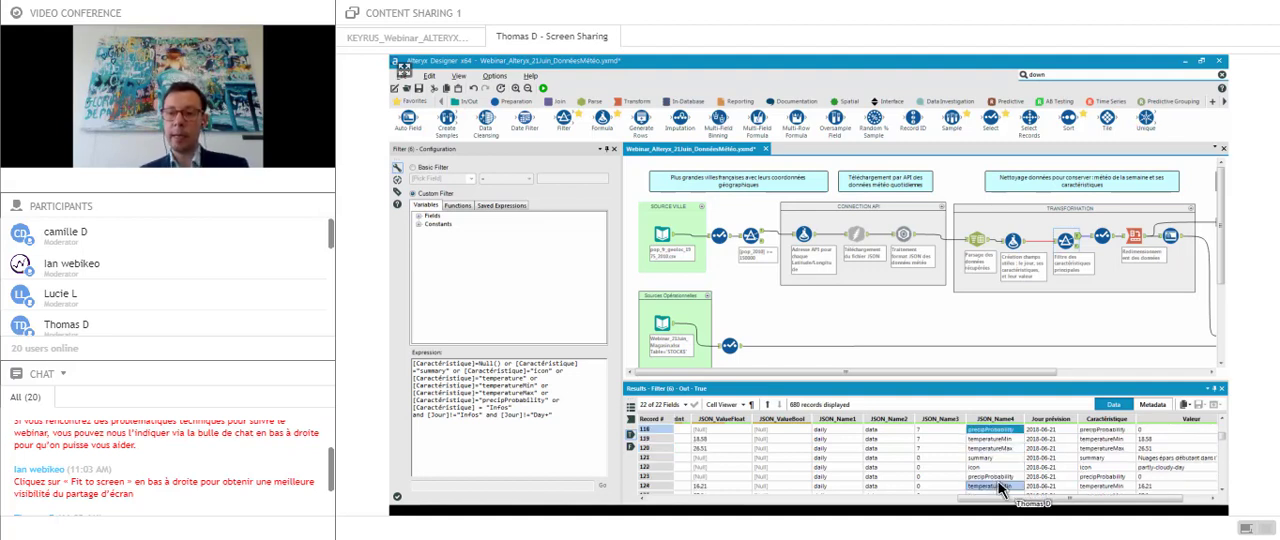
key(Right)
key(Right)
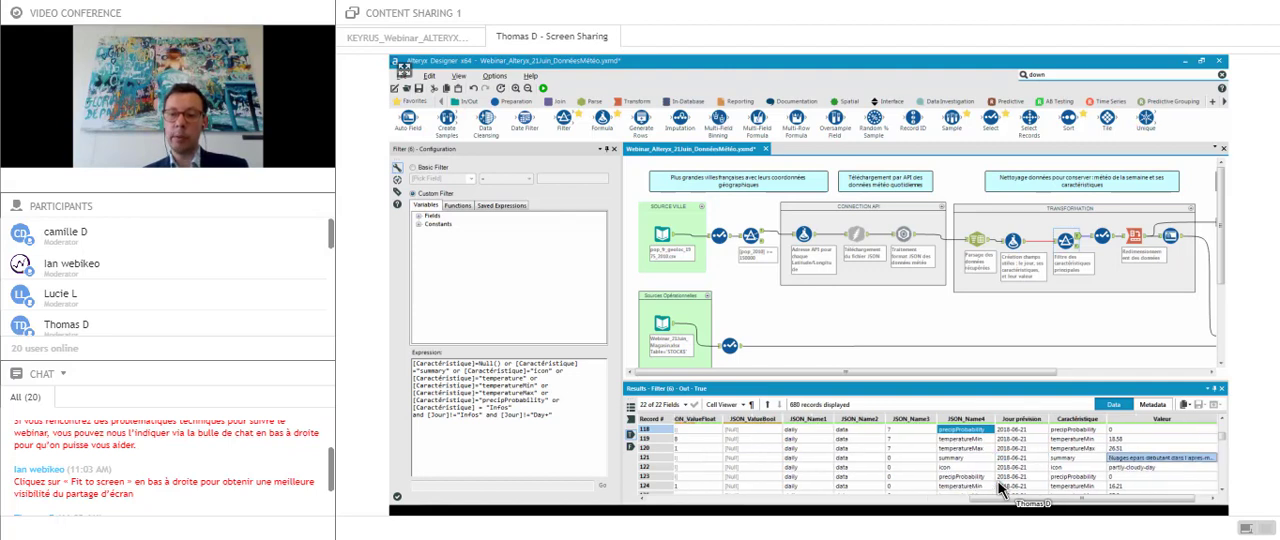
key(Right)
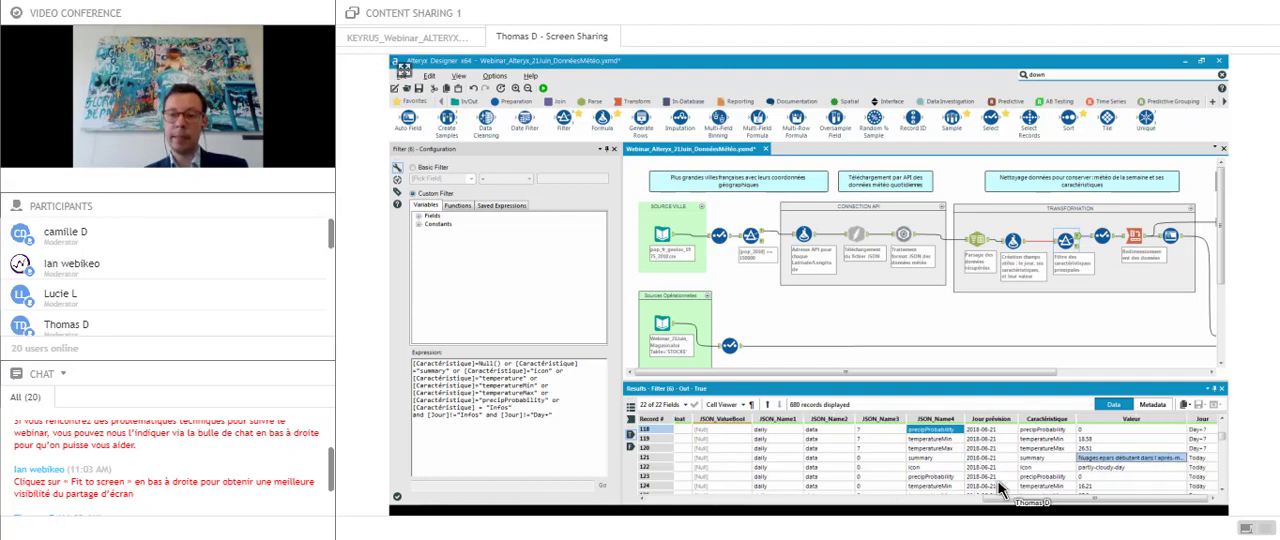
key(Home)
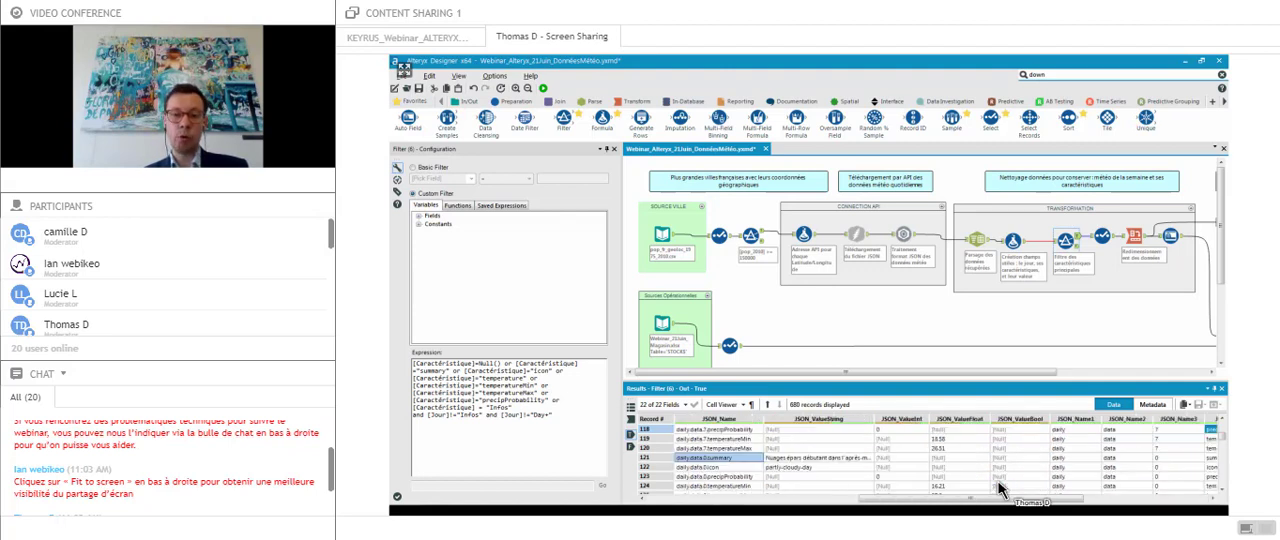
key(Home)
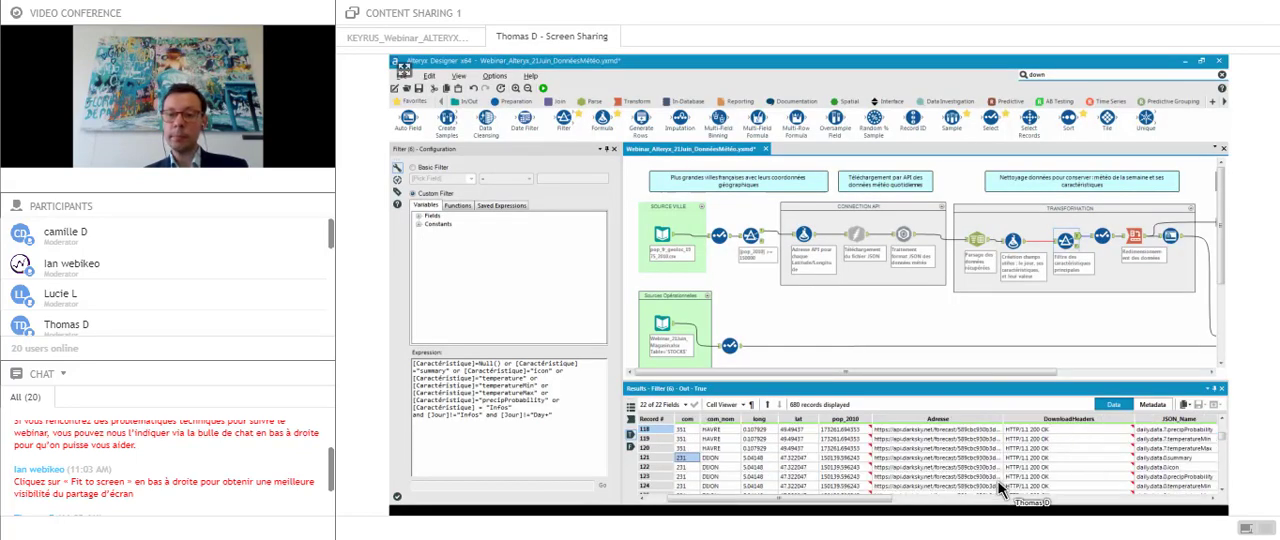
key(Right)
key(Right)
key(Right)
key(End)
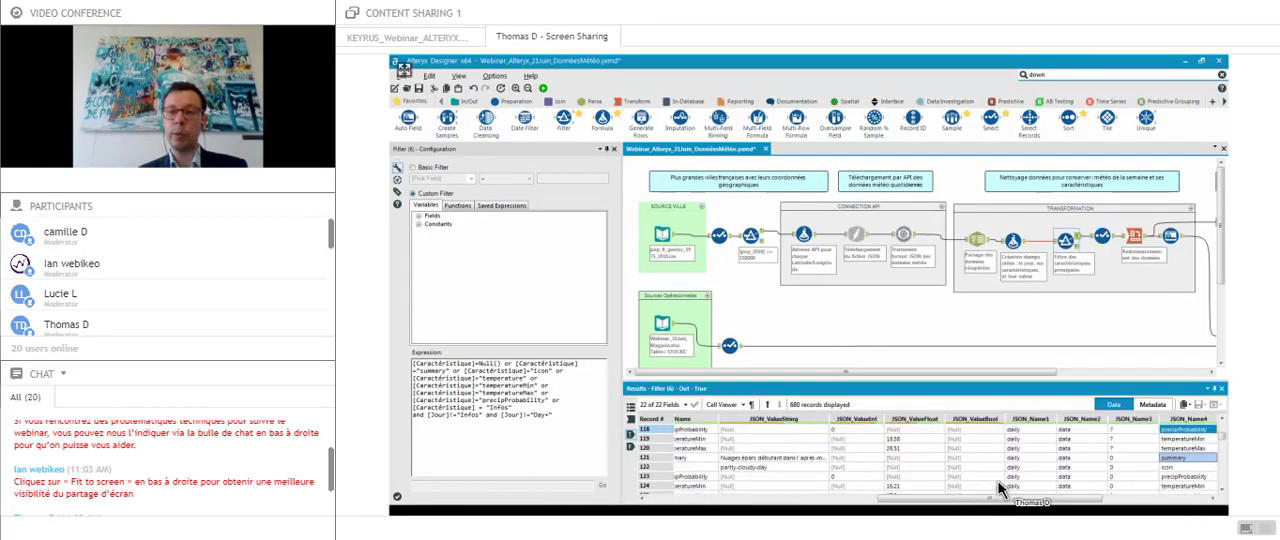
key(Right)
key(Right)
key(Right)
key(Right)
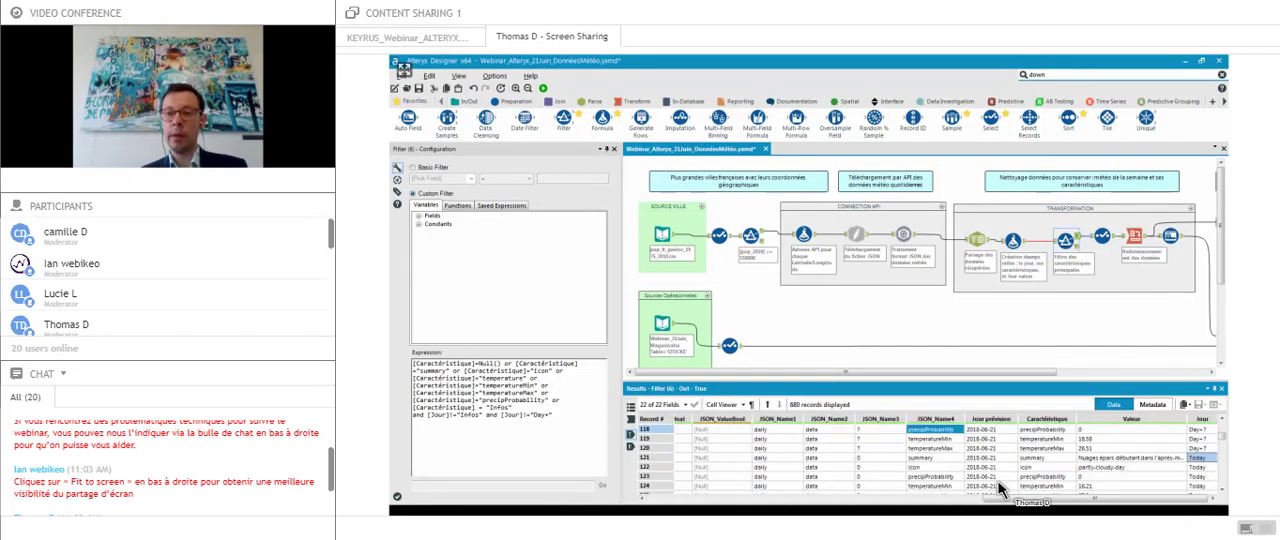
- Review the Cross Tab tool's grouping settings and examine its pivoted weather output in a slightly taller results area
click(1143, 238)
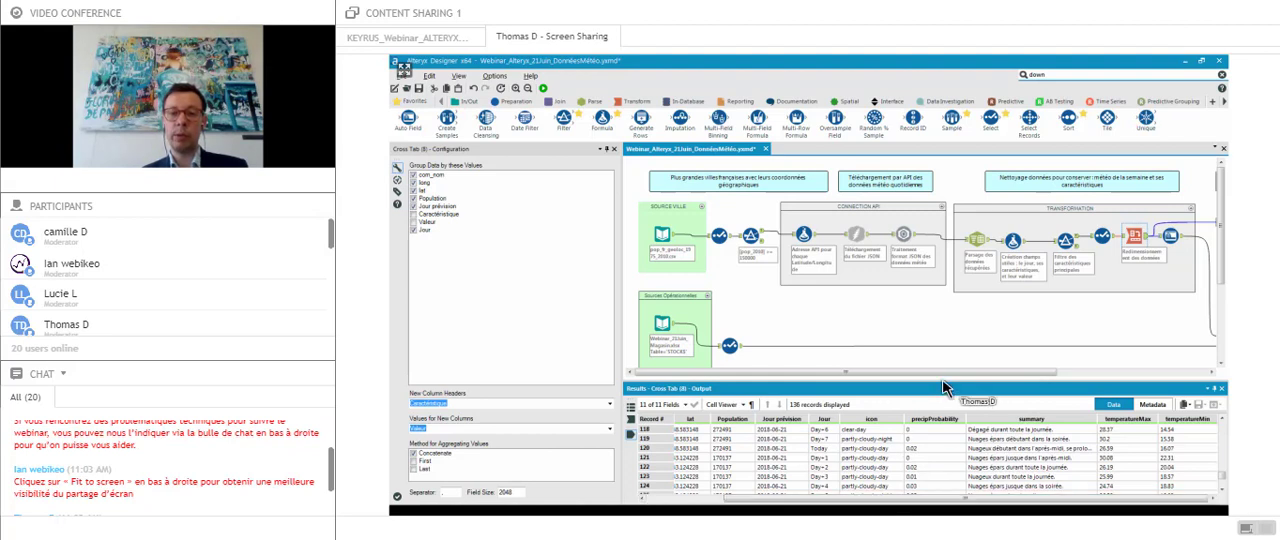
drag(943, 381, 943, 377)
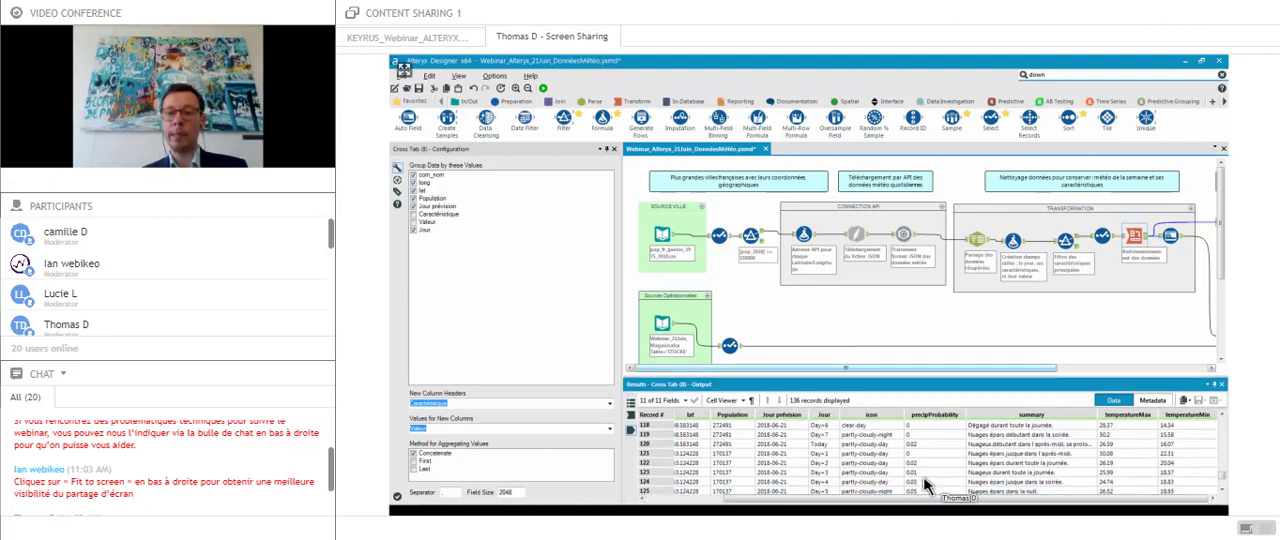
- View the workflow's output file section, and open the Input Data tool in the Sources Opérationnelles container to view its stock records
drag(1020, 367, 1104, 368)
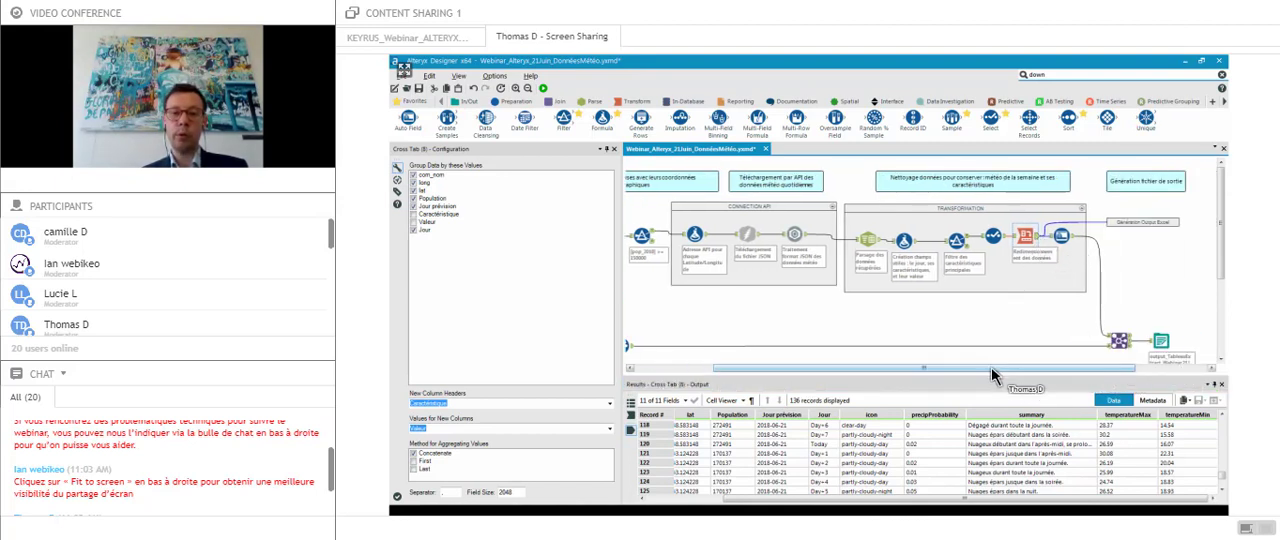
drag(994, 371, 777, 360)
click(663, 324)
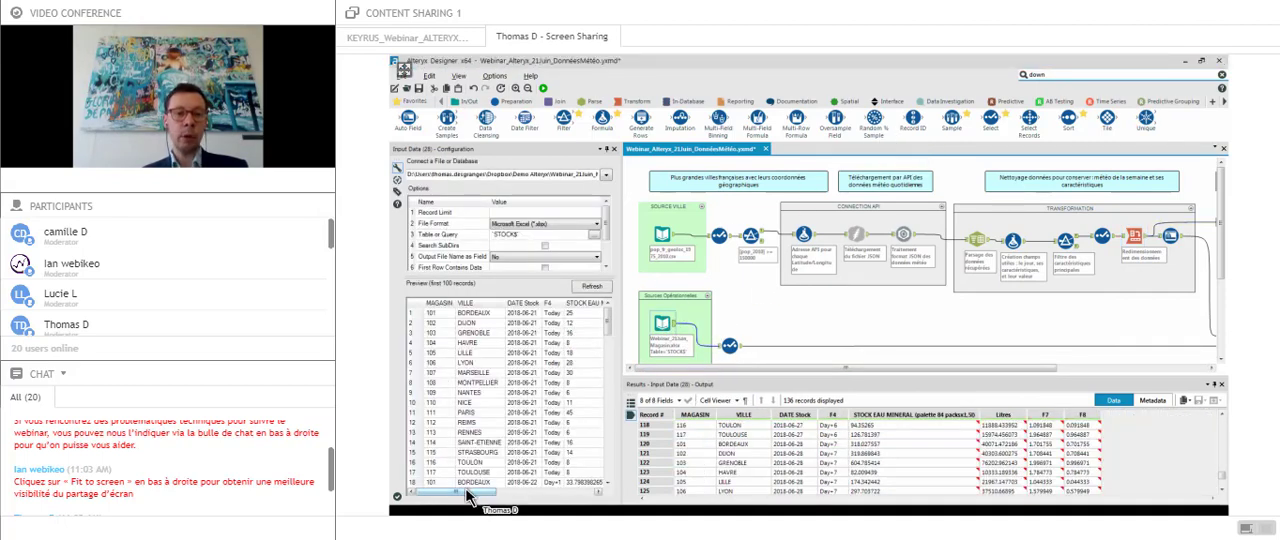
- Examine the store stock records in the Input Data preview, from the city to the stock column and down through the forecast days
drag(467, 492, 496, 494)
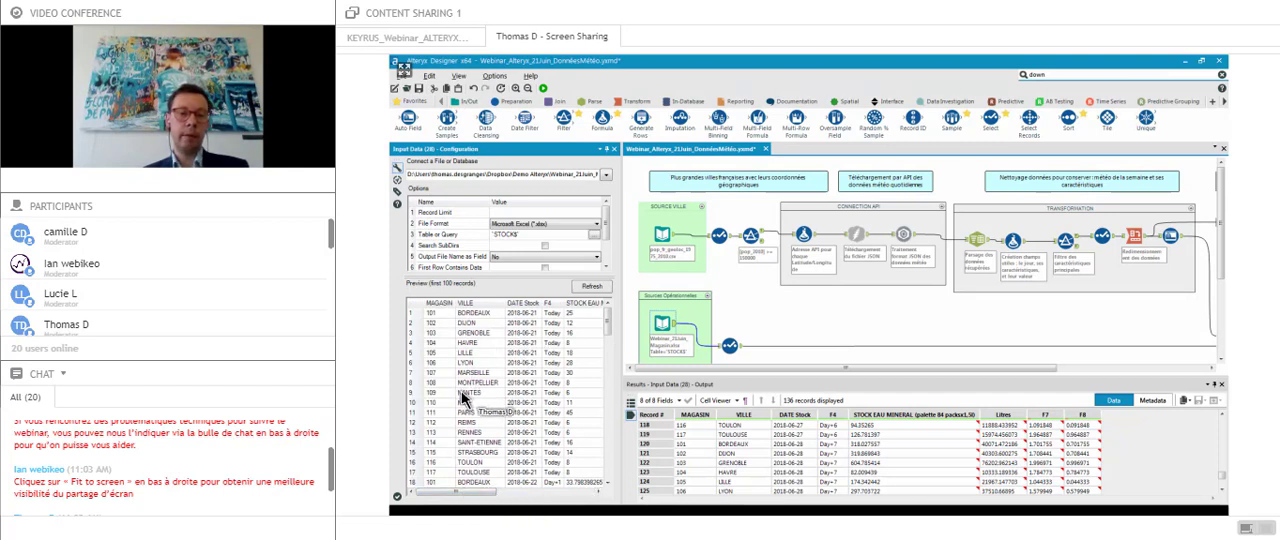
scroll(500, 440, right, 2)
scroll(497, 458, right, 1)
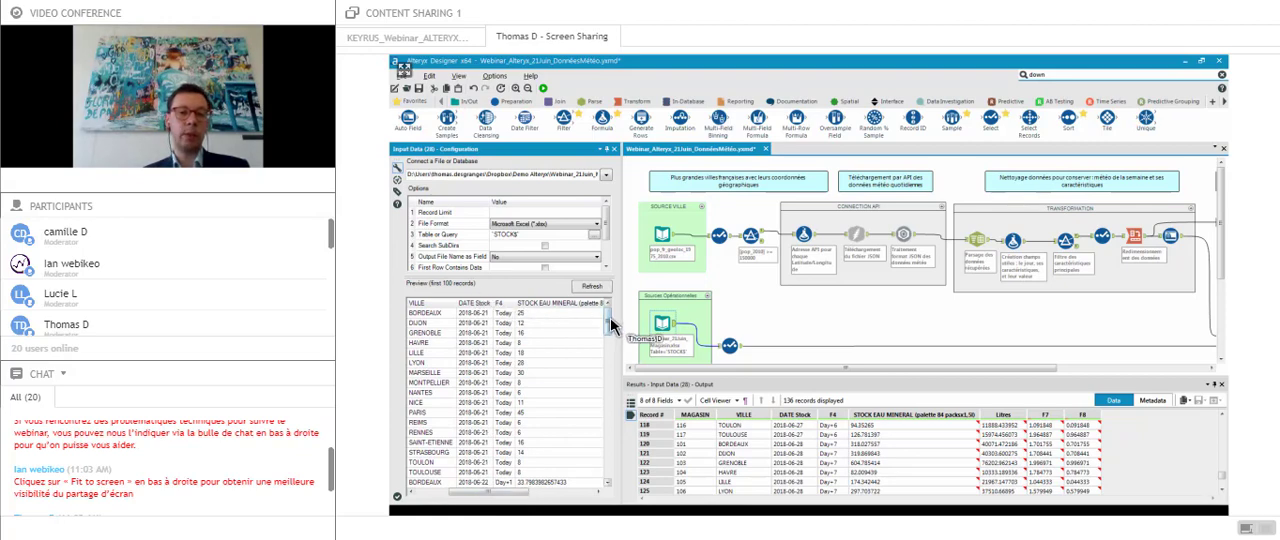
scroll(608, 320, down, 3)
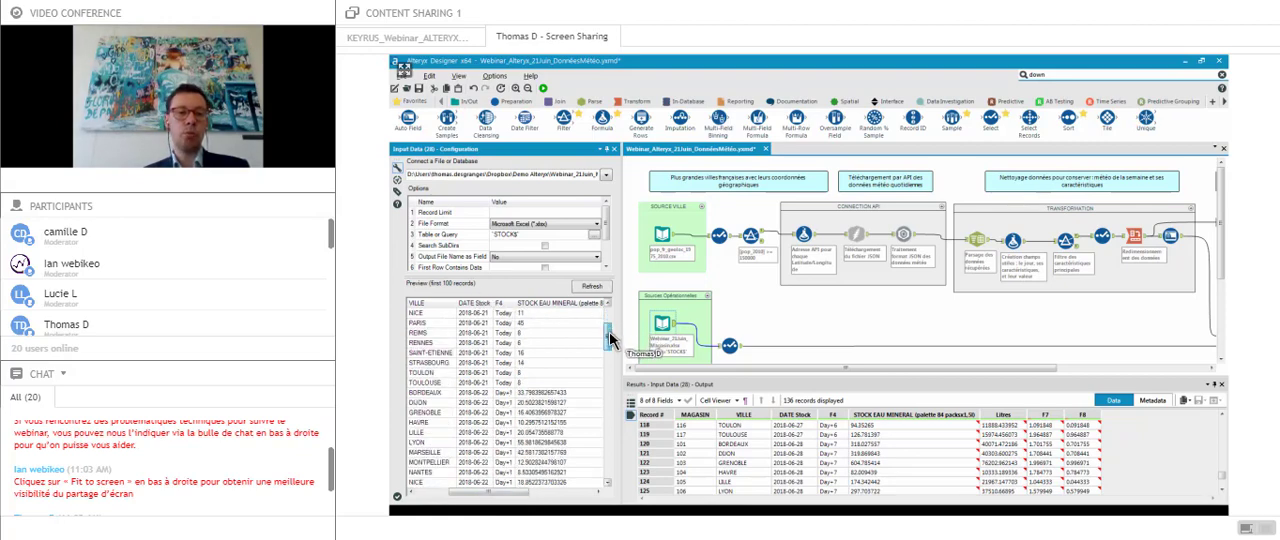
scroll(608, 335, down, 10)
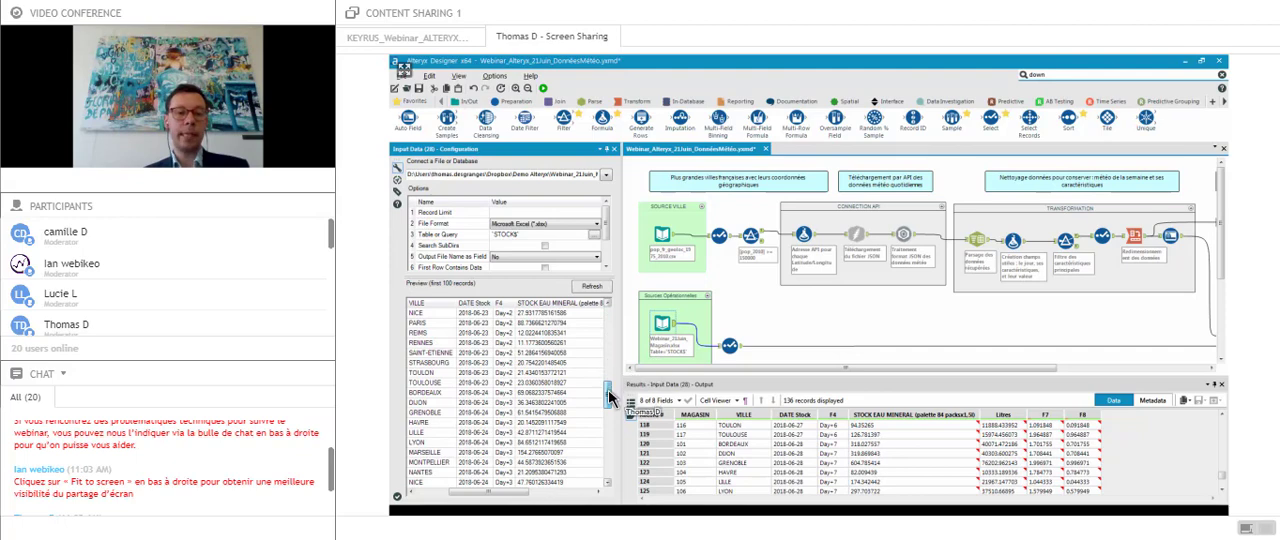
scroll(607, 400, down, 5)
scroll(605, 440, up, 10)
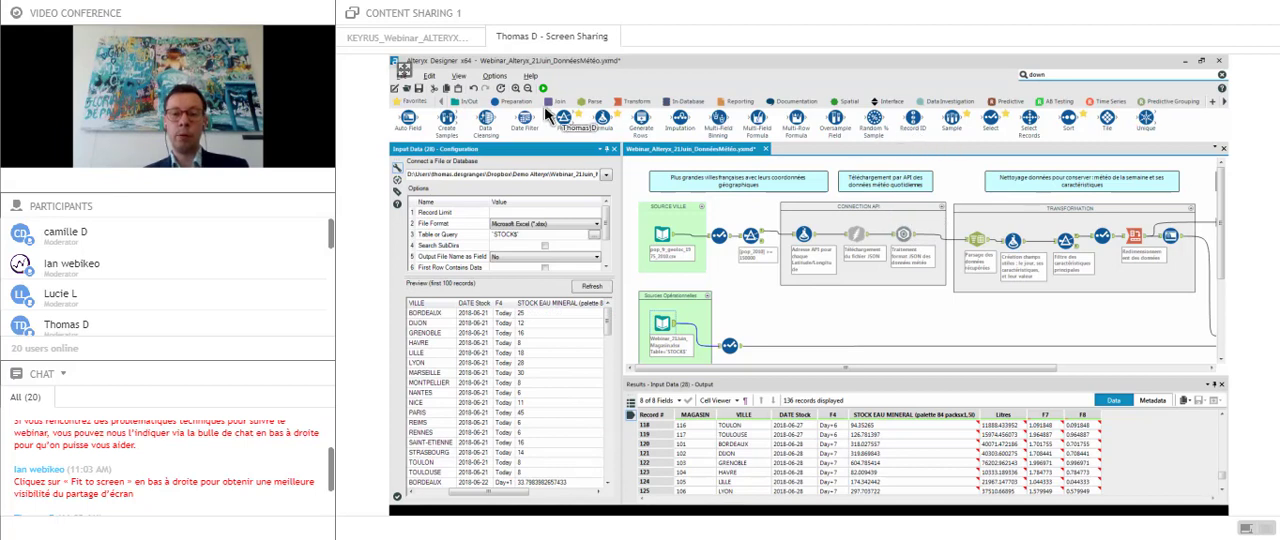
- Follow the stock branch to the Join tool and review how it matches city and day fields between the weather and stock data
click(504, 105)
drag(727, 367, 734, 367)
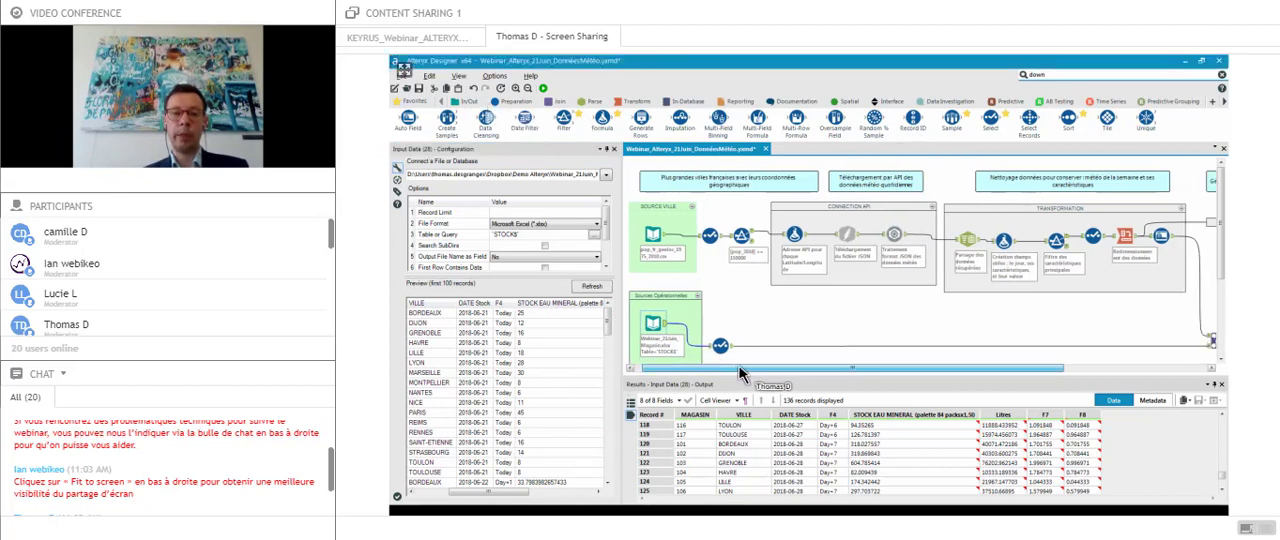
click(670, 312)
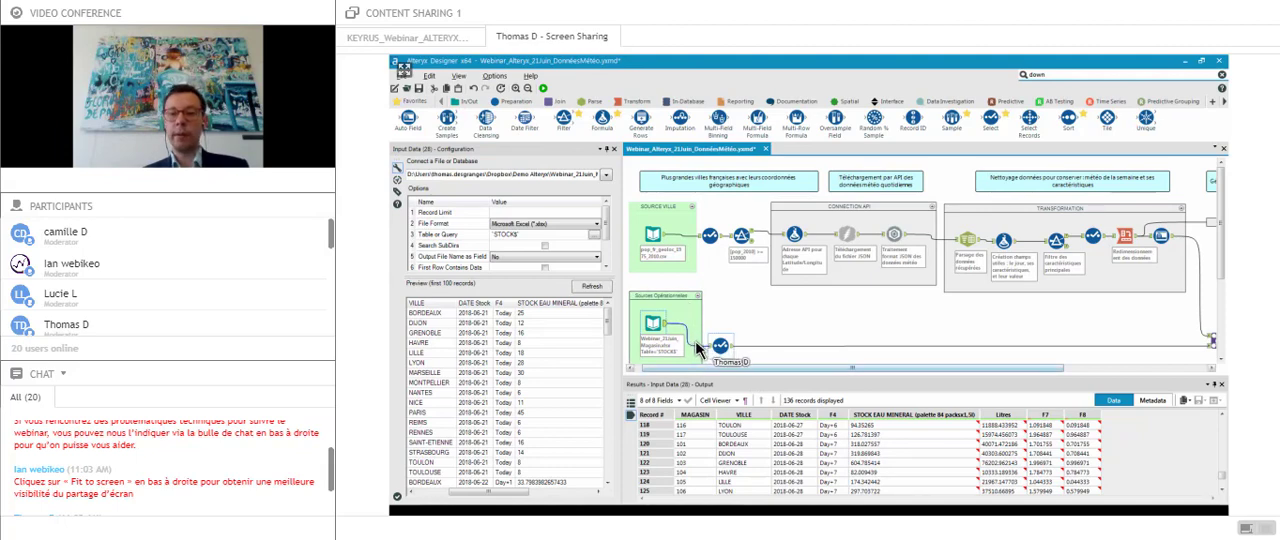
drag(745, 367, 871, 371)
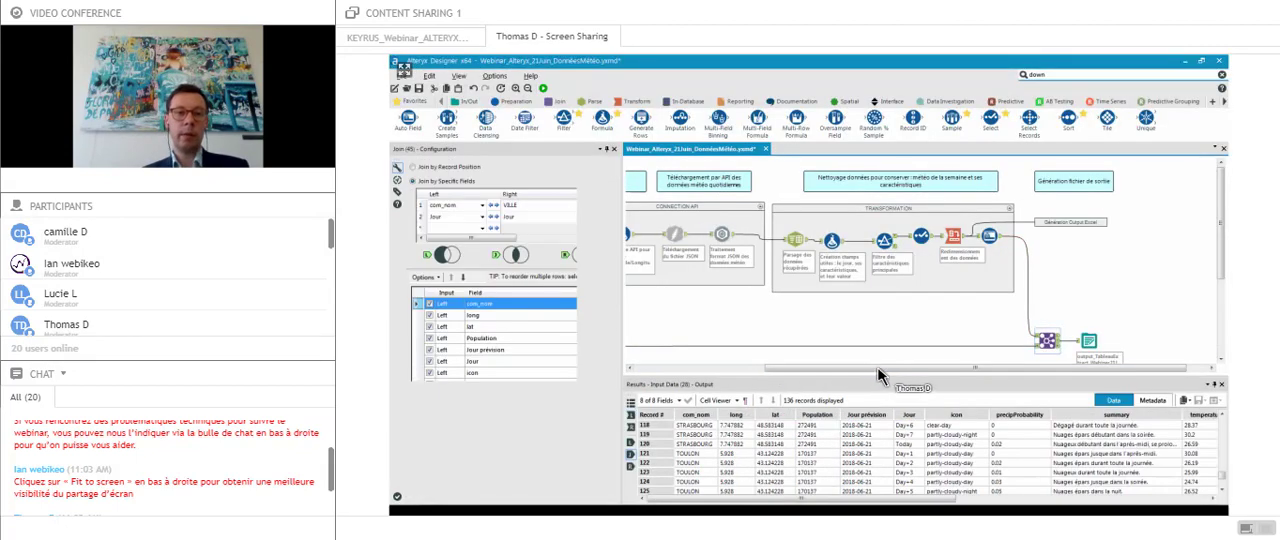
click(1044, 342)
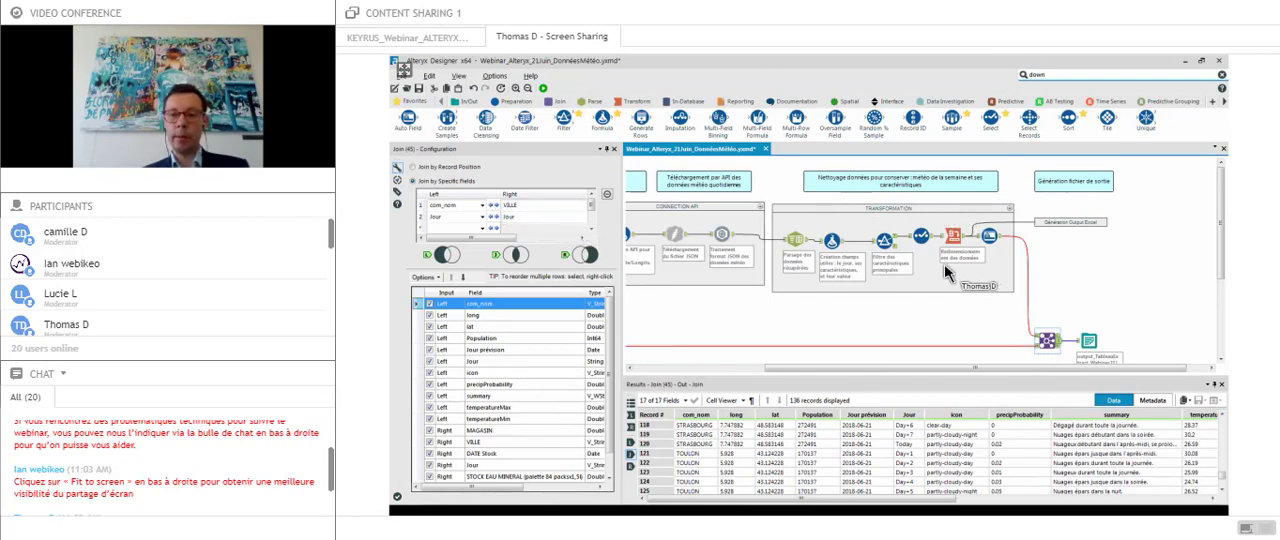
click(995, 279)
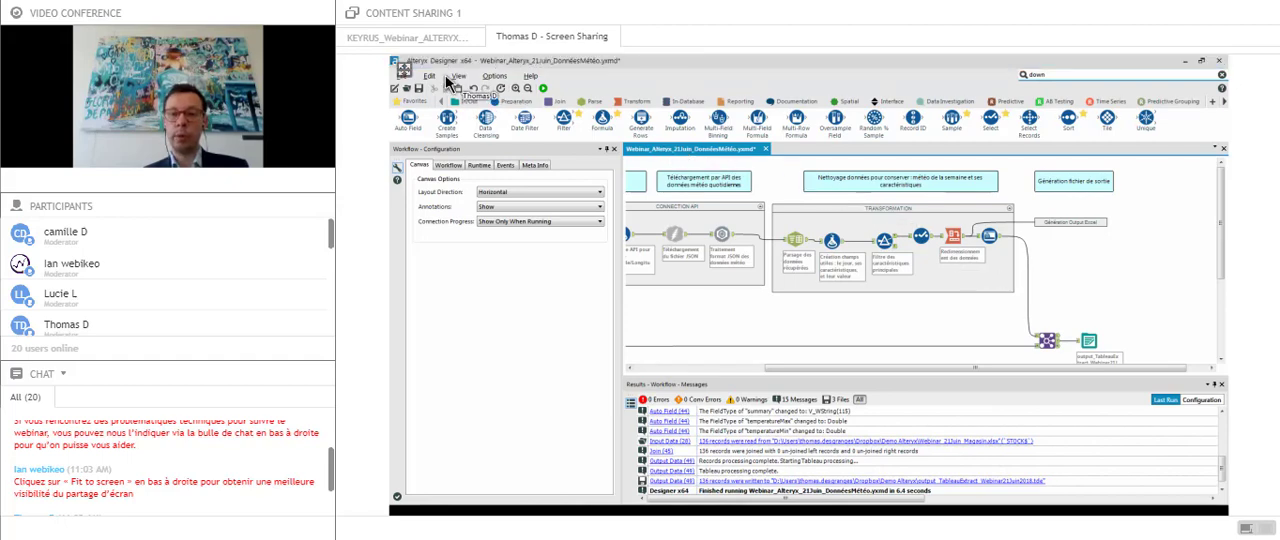
- Review the final Output Data tool's file format and overwrite options for the Tableau Data Extract
click(1047, 340)
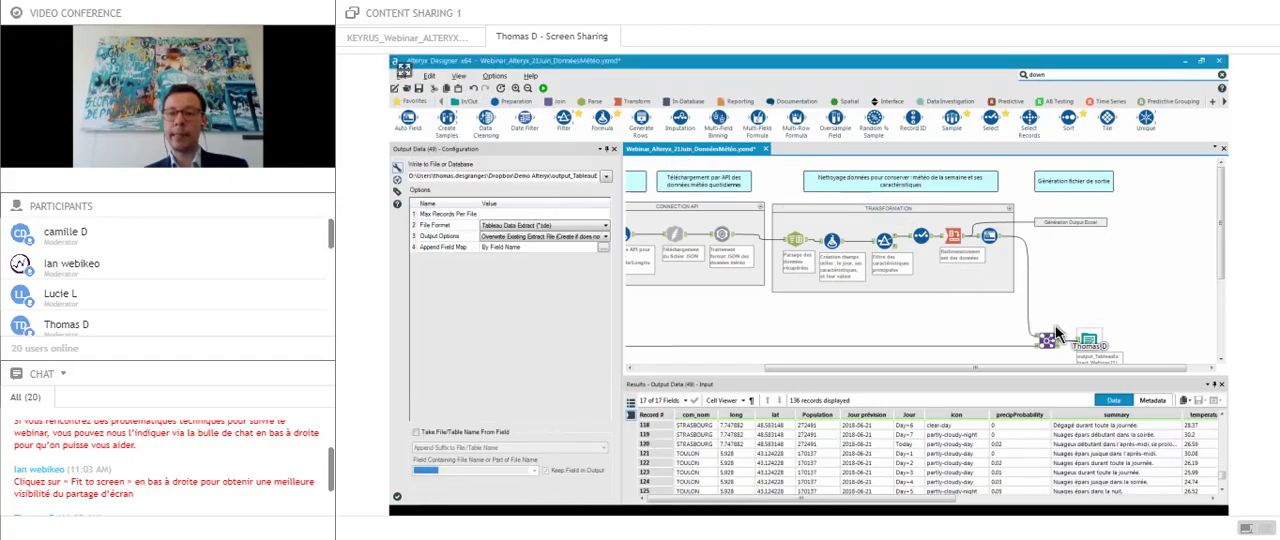
scroll(1175, 291, down, 1)
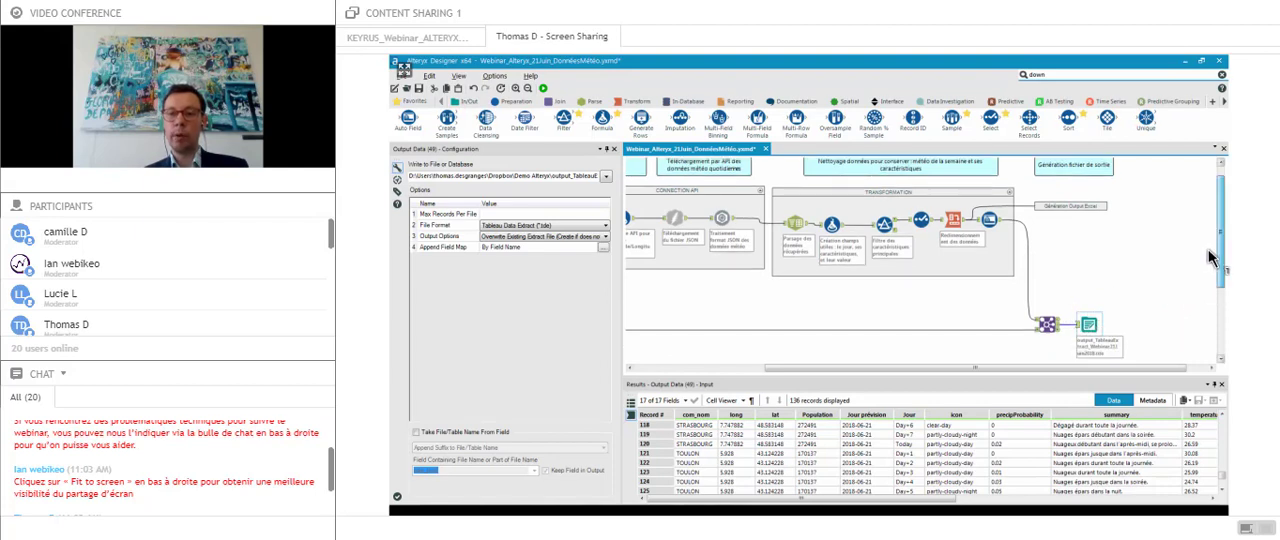
scroll(1215, 260, up, 1)
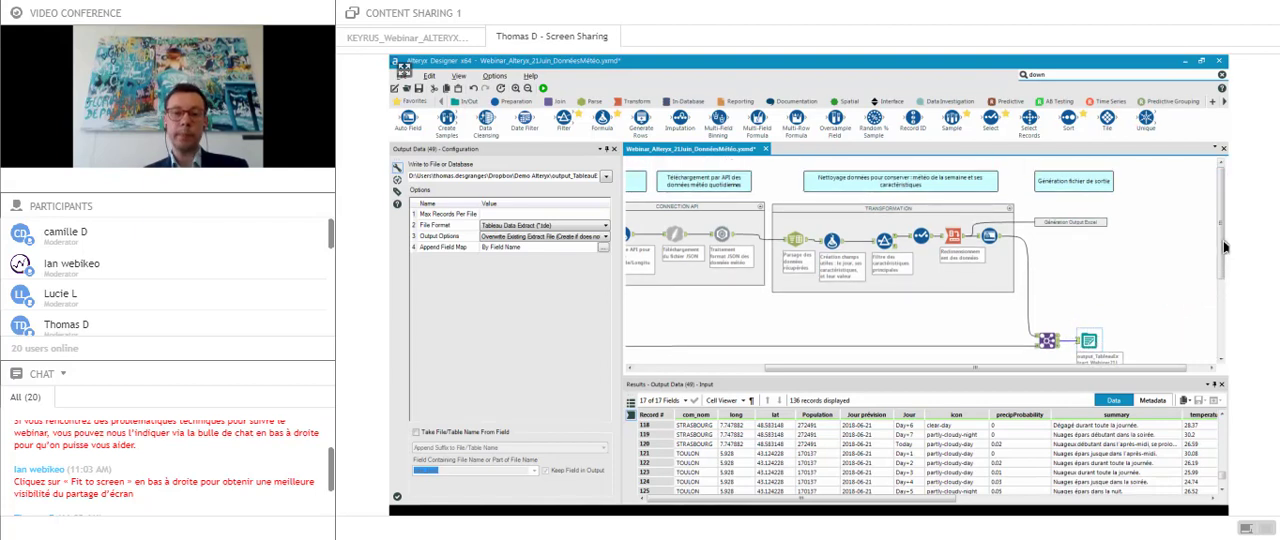
drag(921, 369, 790, 375)
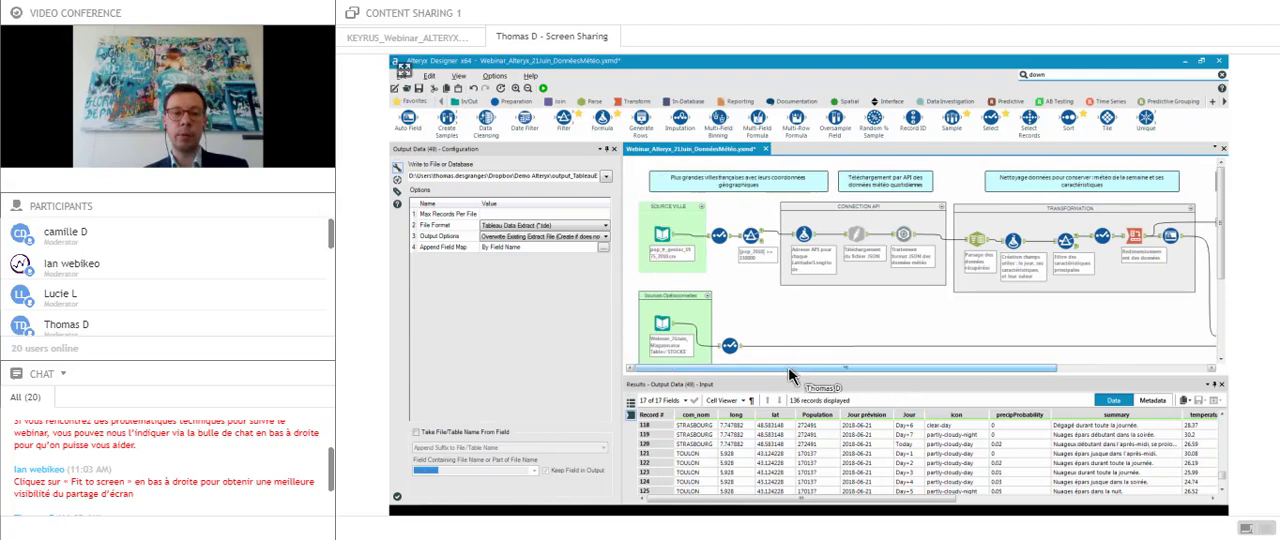
- Run the whole weather and stock workflow
key(alt+Tab)
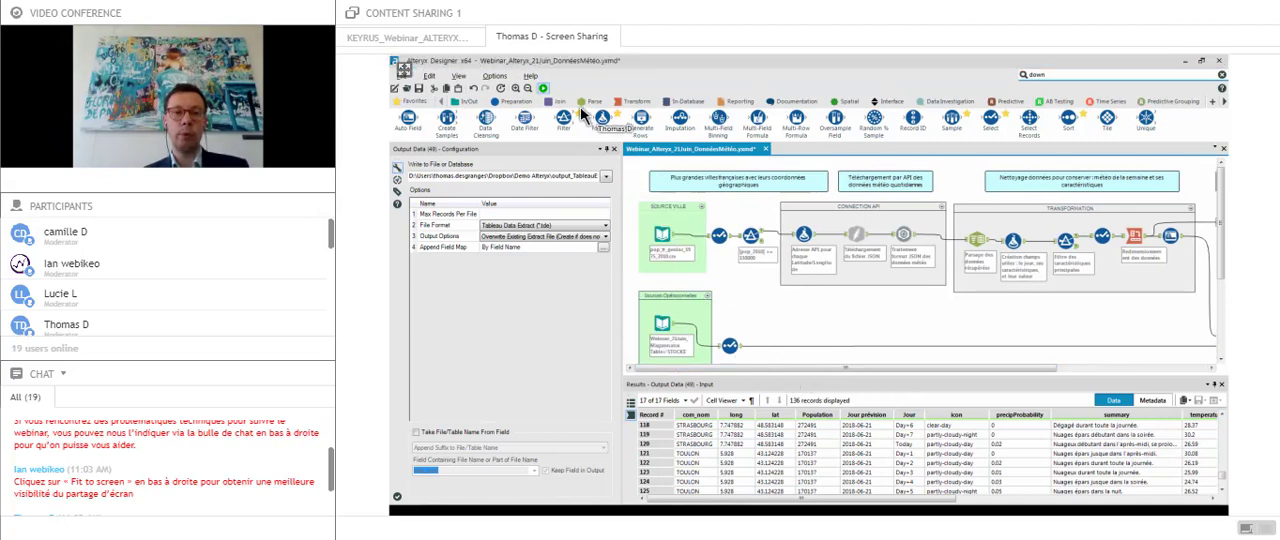
click(543, 89)
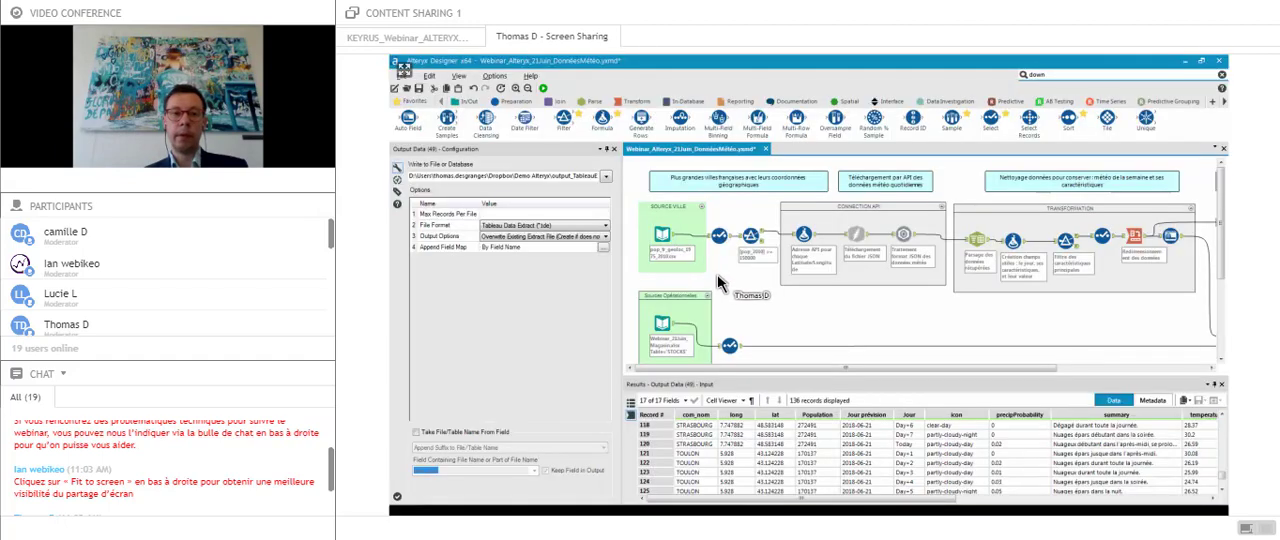
click(672, 246)
click(544, 92)
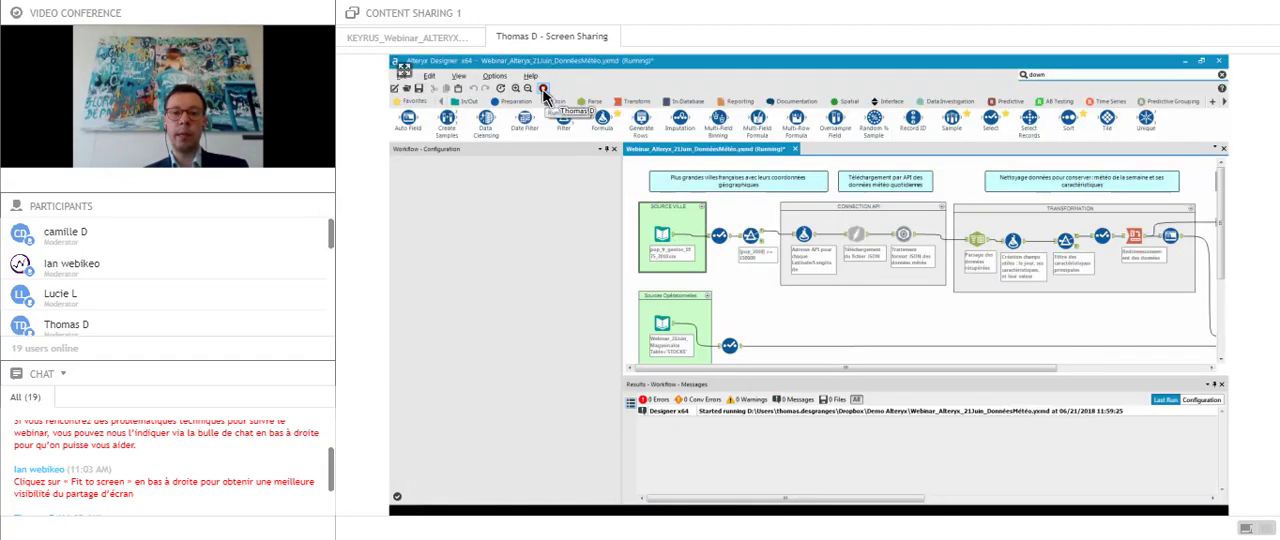
click(820, 318)
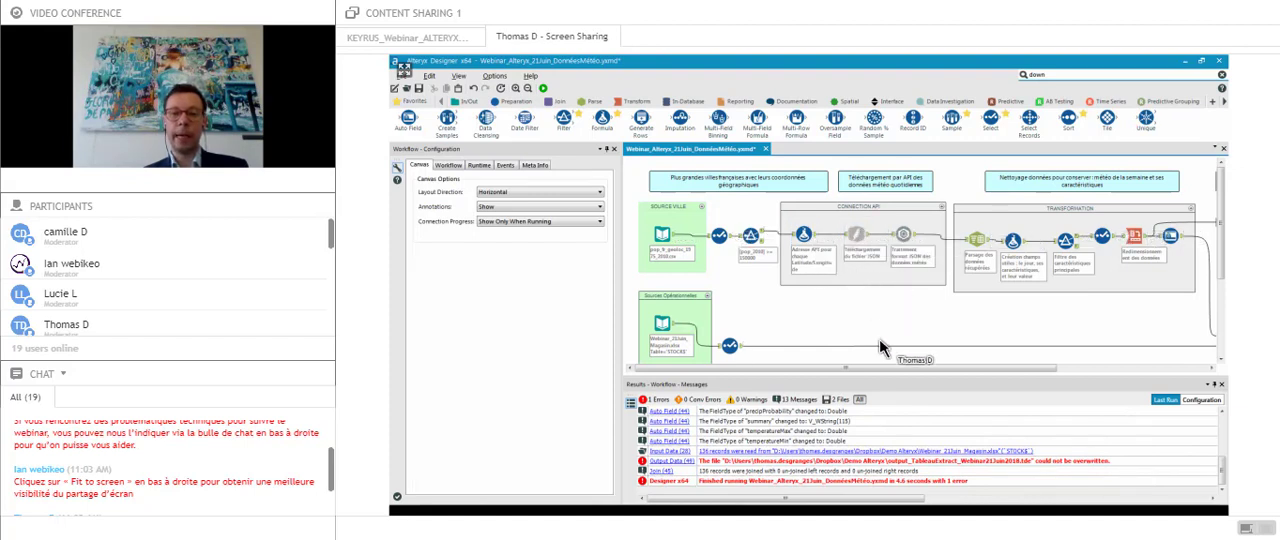
- Examine the JSON Parse tool's output as far as its JSON fields, and read the message on the final Output Data tool
drag(871, 368, 937, 375)
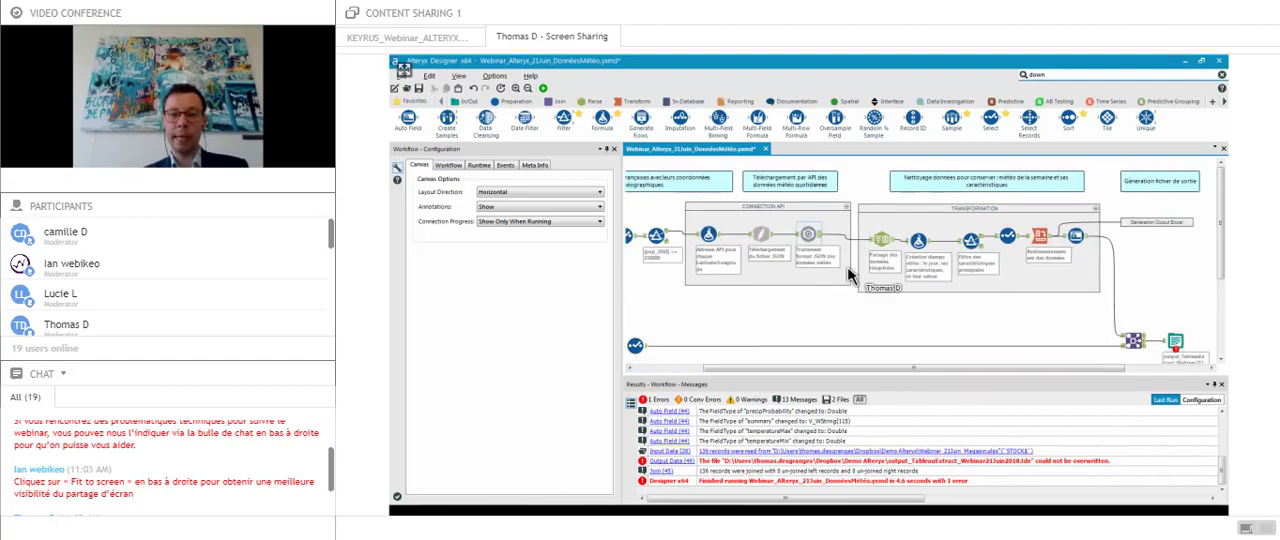
click(812, 237)
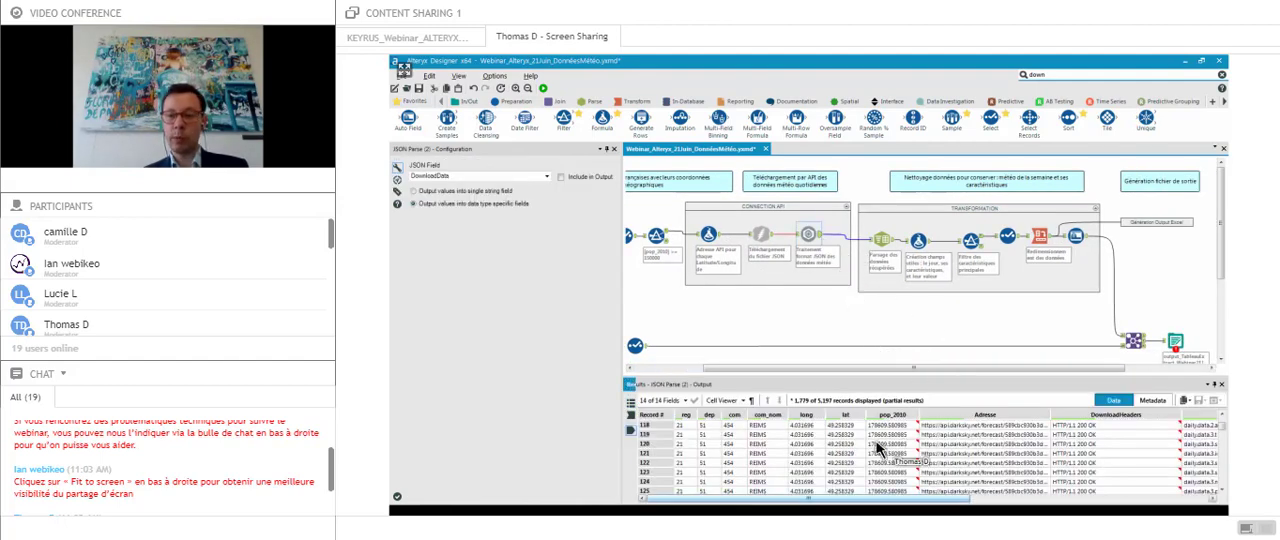
click(880, 498)
drag(958, 518, 1062, 510)
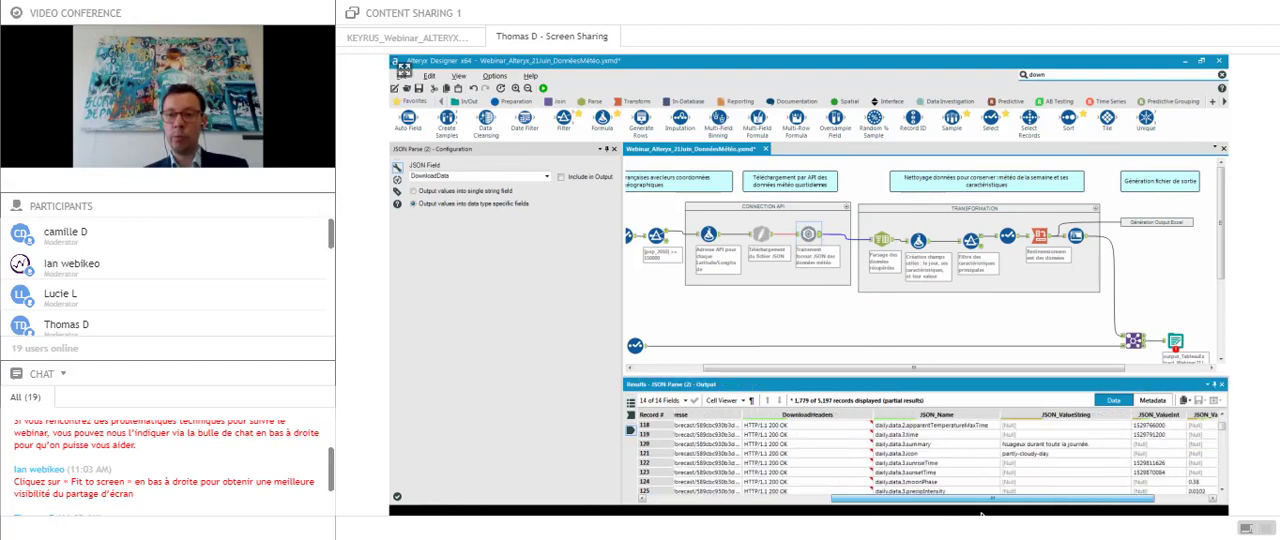
click(1176, 341)
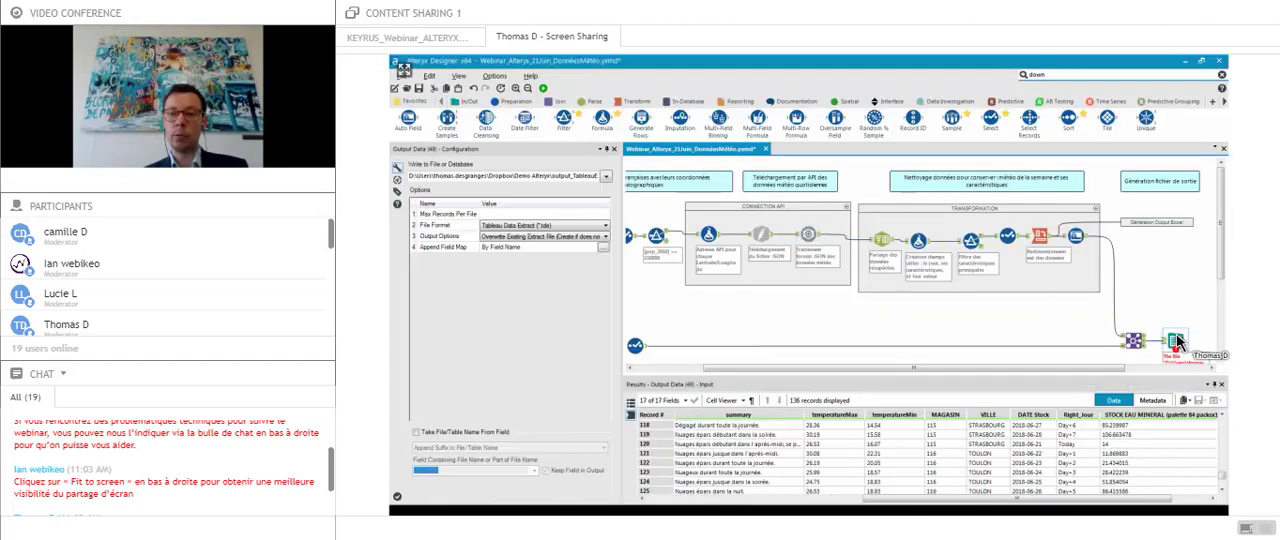
drag(1221, 264, 1224, 303)
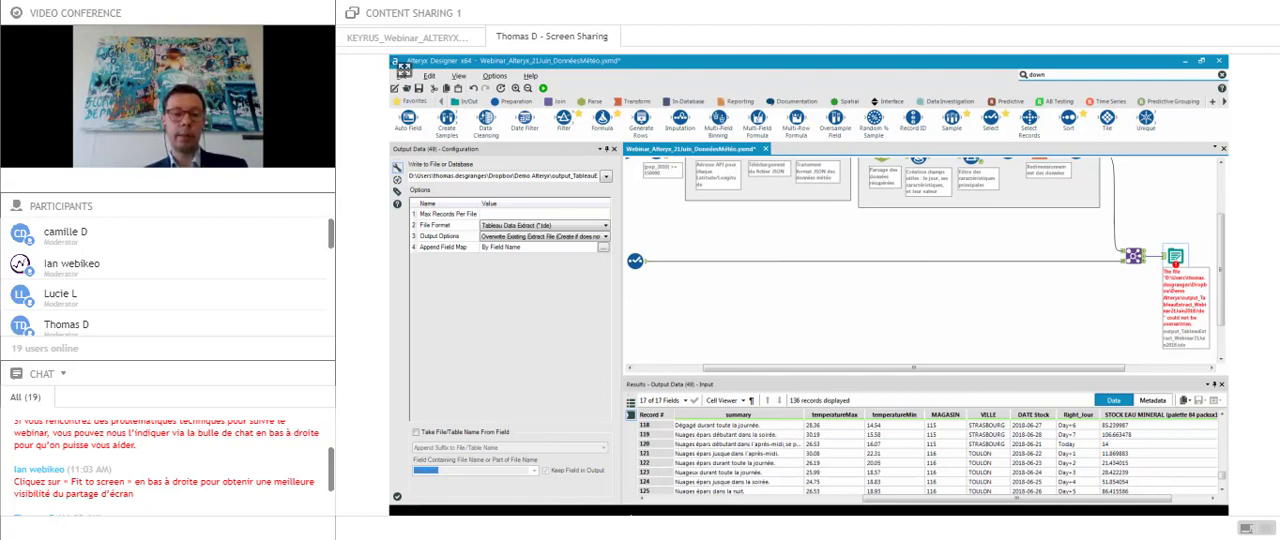
- Switch to Tableau and examine the output_TableauExtract_Webinar21Juin2018 data source across its weather and stock columns
click(631, 510)
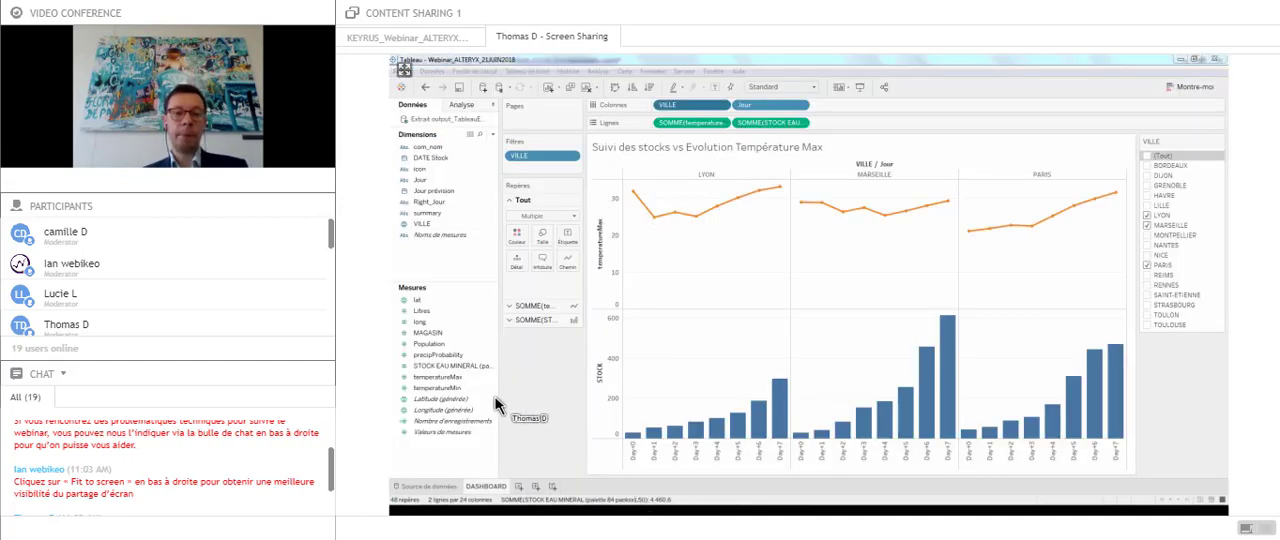
click(421, 487)
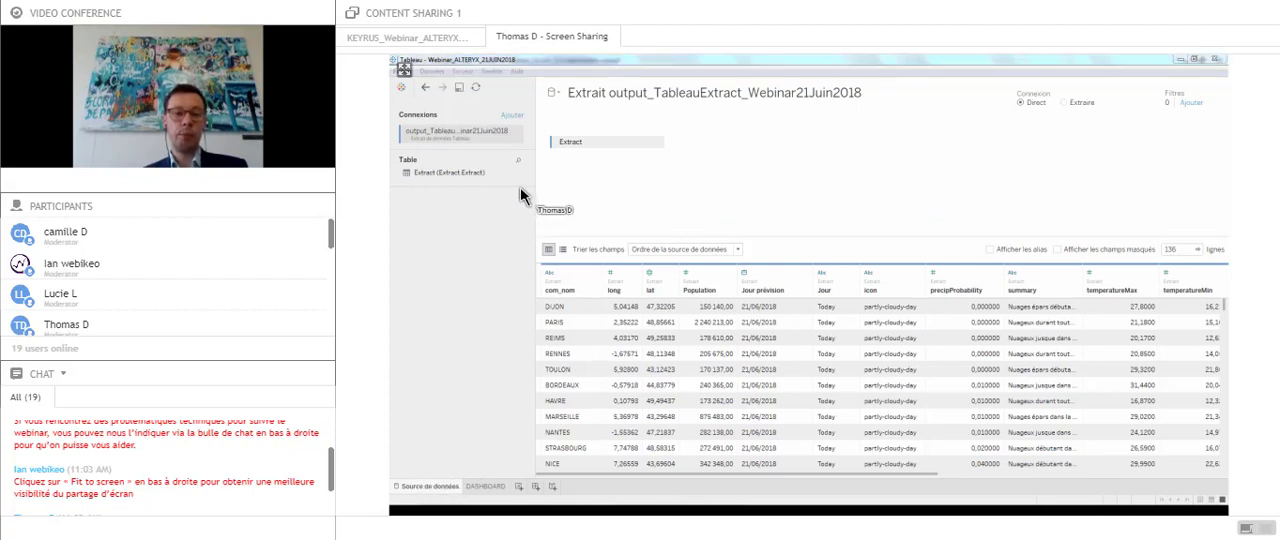
drag(578, 473, 796, 508)
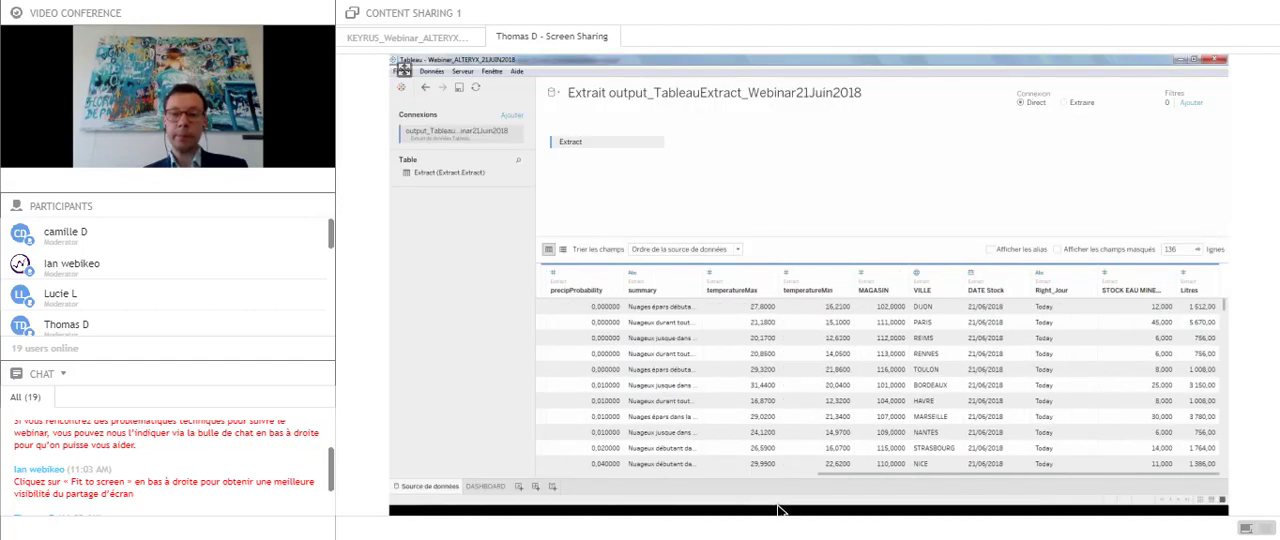
- Return to Alteryx Designer and check the Join tool's configuration and the workflow's run messages
click(605, 508)
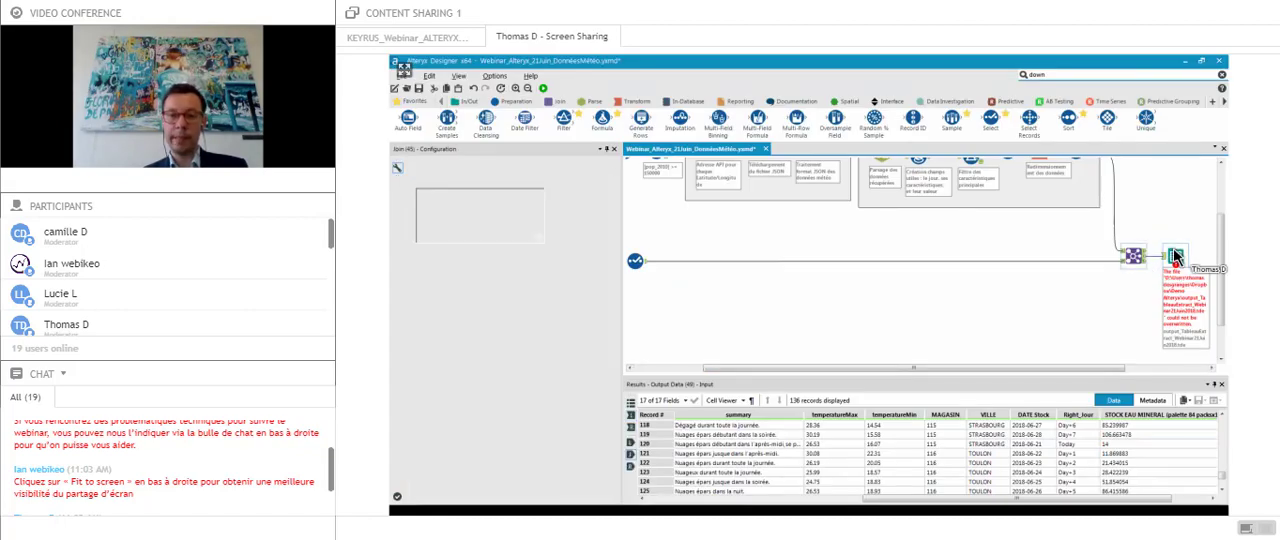
click(1112, 358)
click(1134, 256)
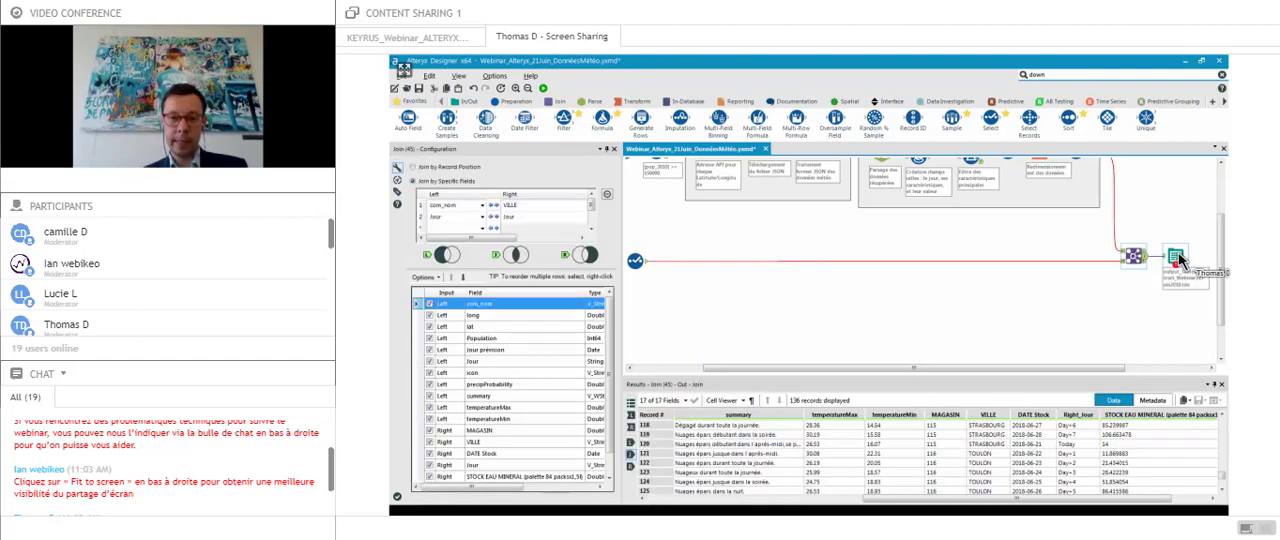
click(1036, 336)
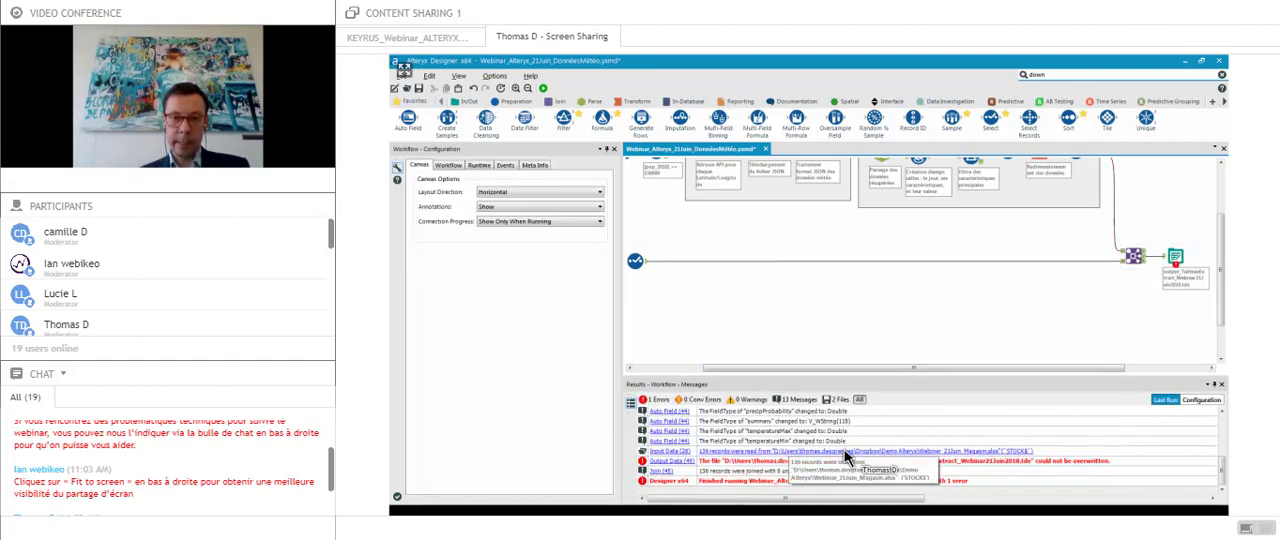
- Switch to Tableau's DASHBOARD sheet and inspect the daily maximum temperature and mineral water stock values for Lyon, Marseille and Paris
click(634, 514)
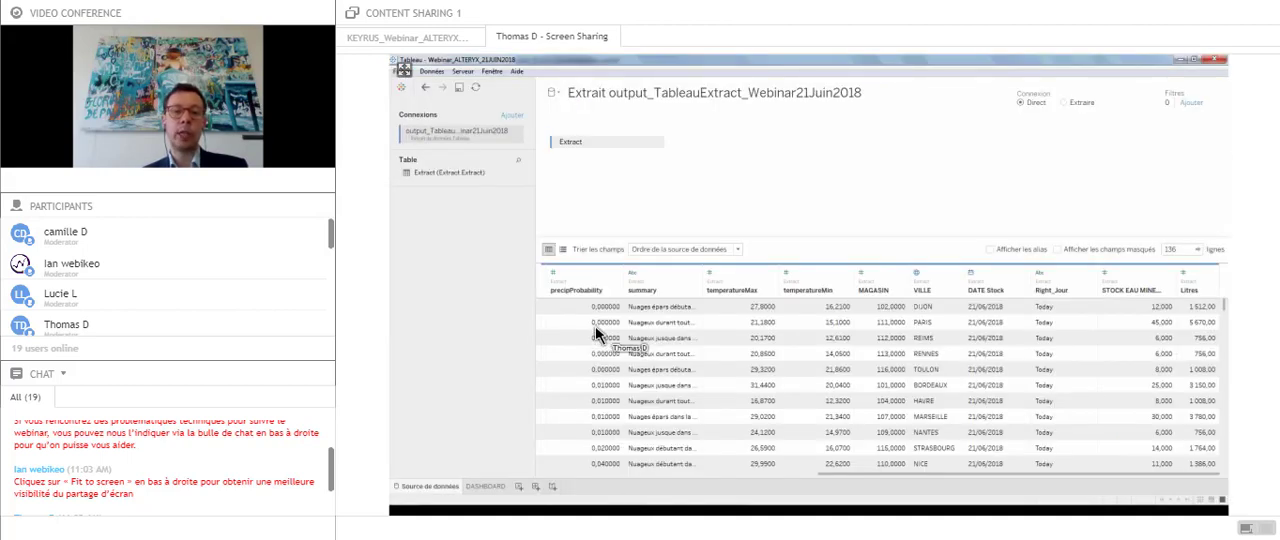
click(500, 487)
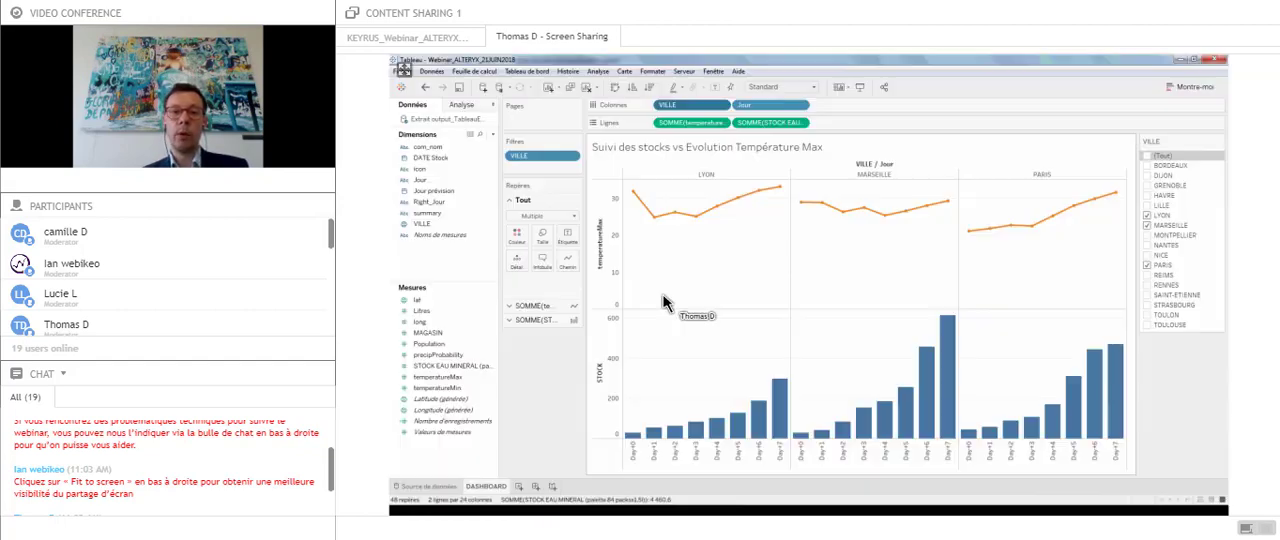
mouse_move(893, 218)
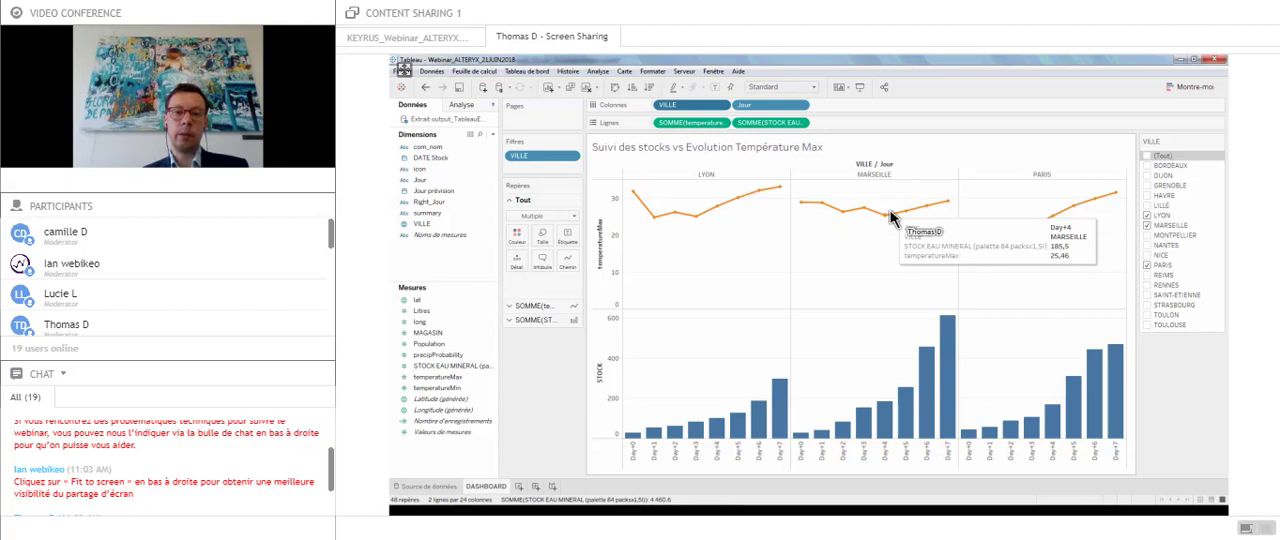
mouse_move(684, 218)
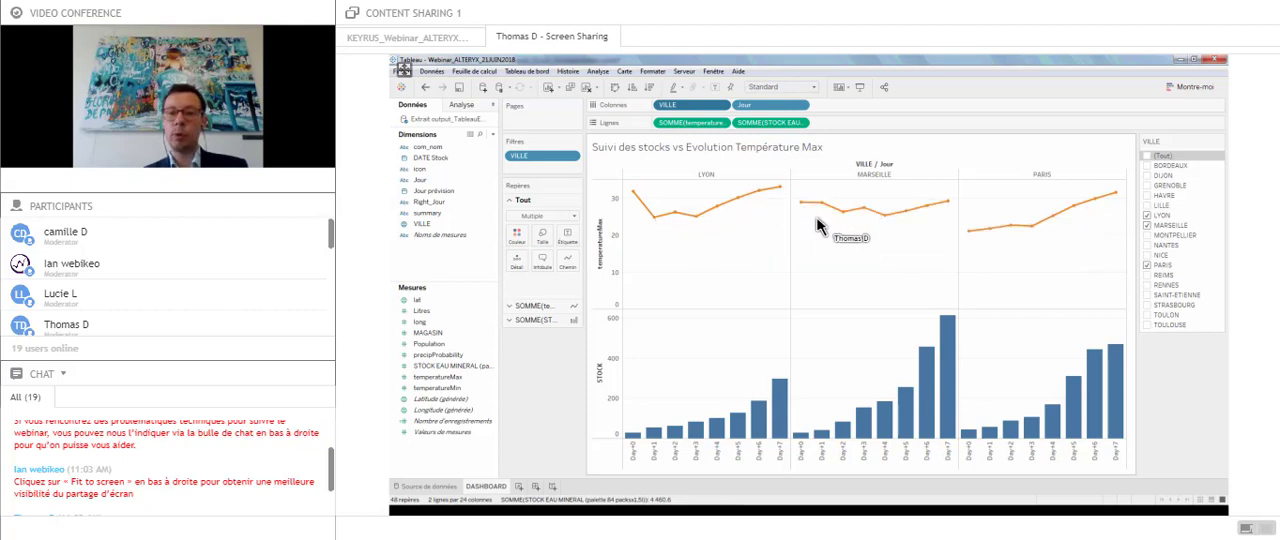
mouse_move(968, 237)
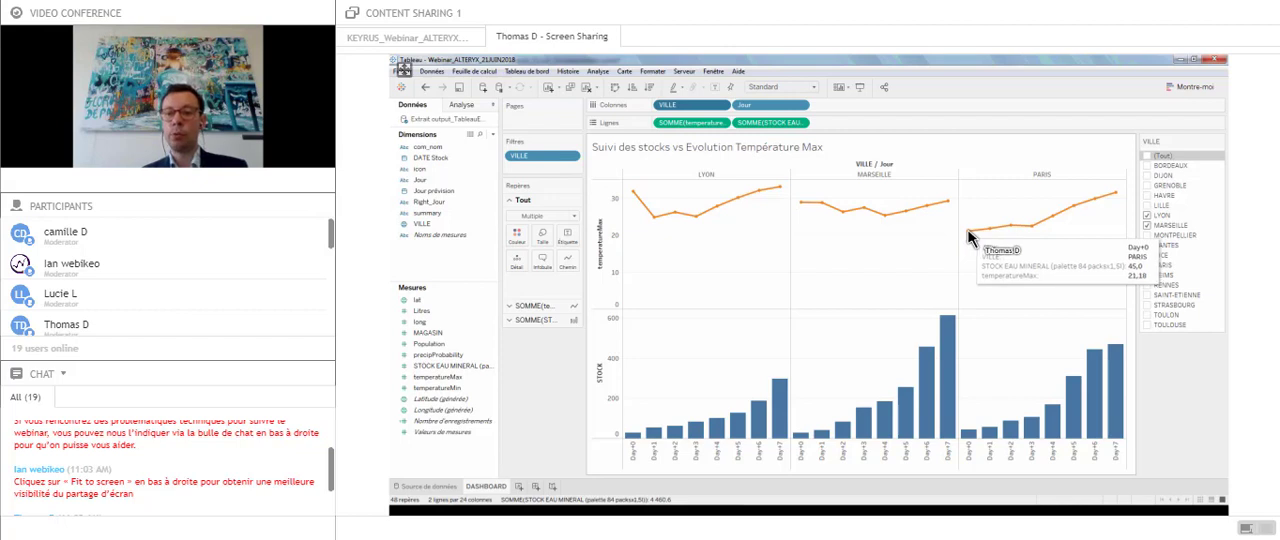
mouse_move(1007, 232)
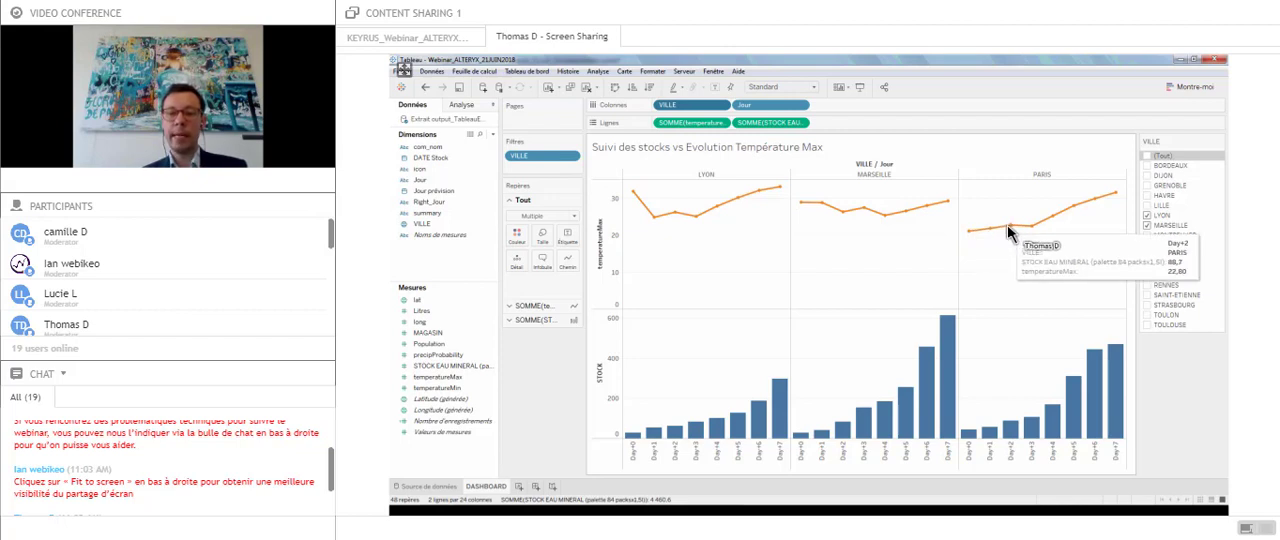
mouse_move(997, 442)
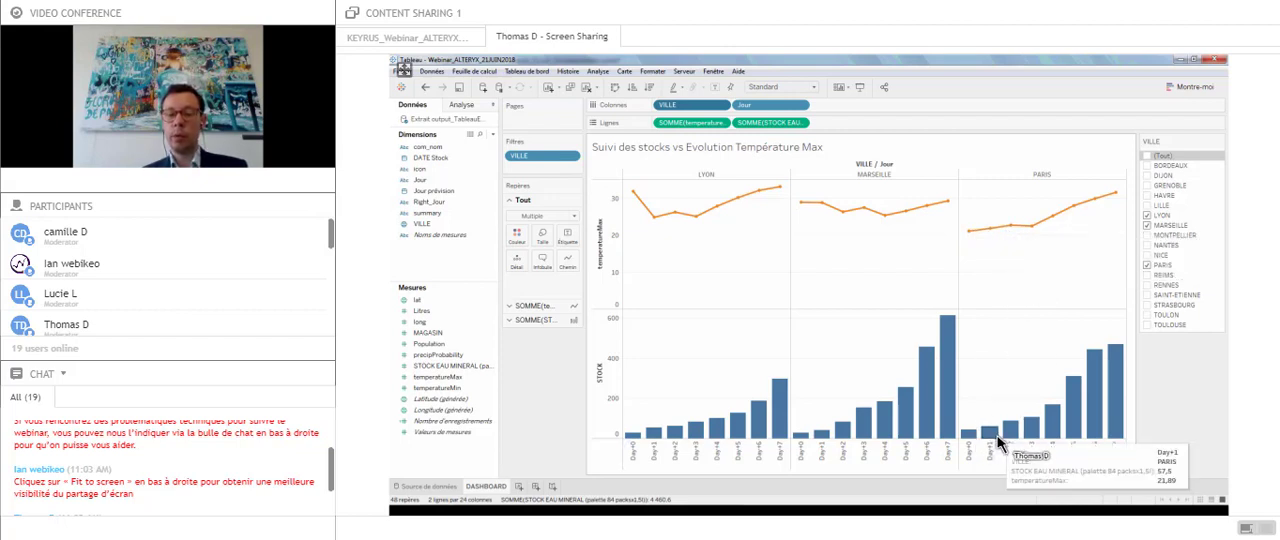
mouse_move(1113, 385)
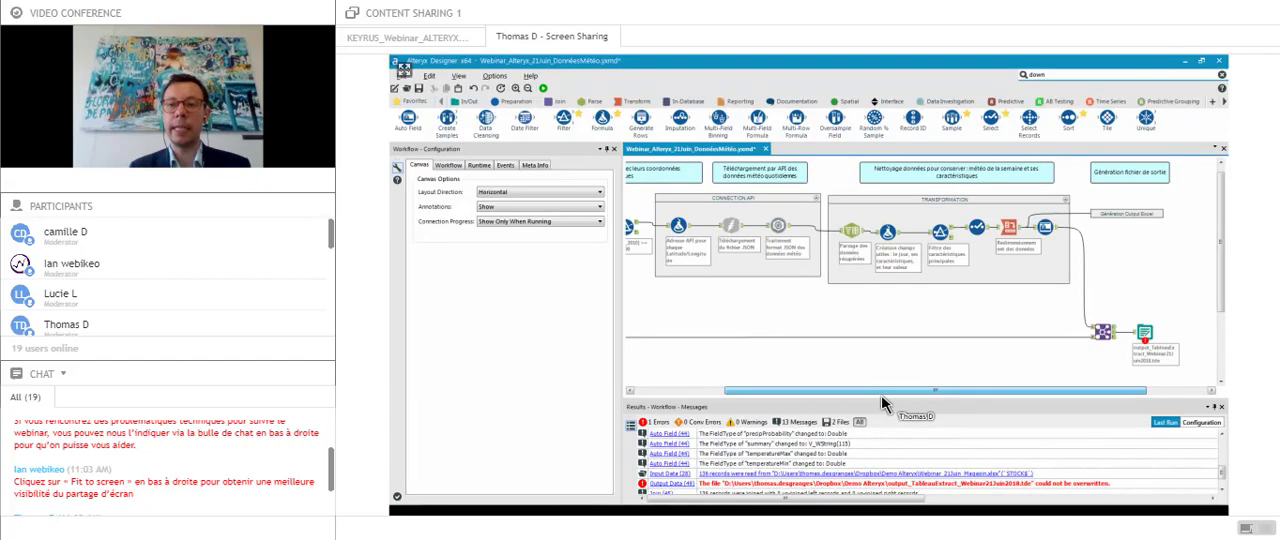
drag(882, 396, 866, 392)
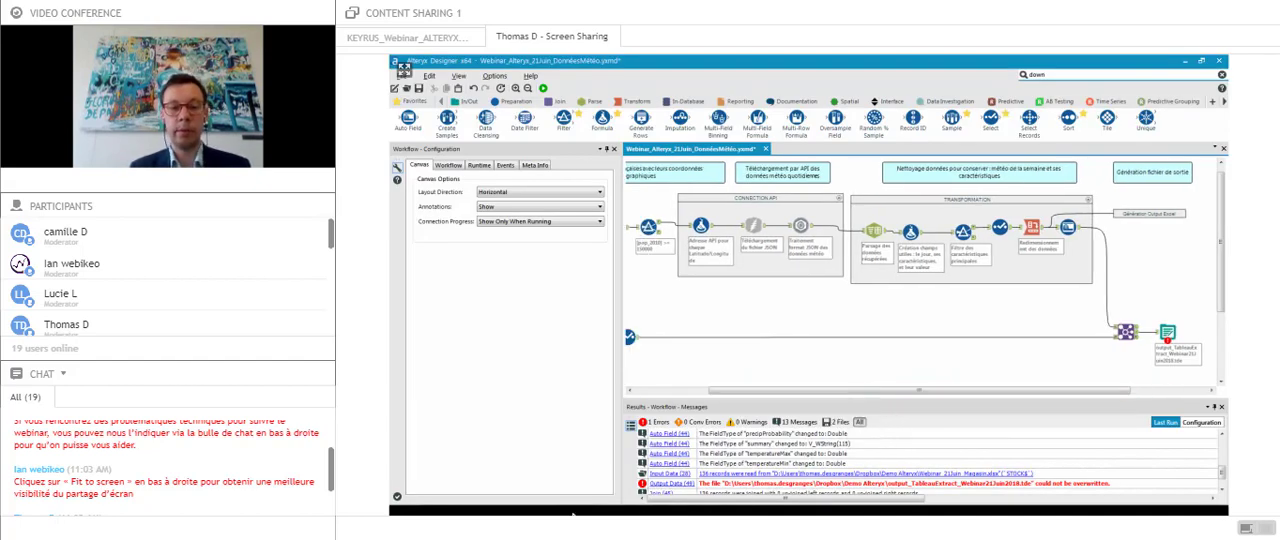